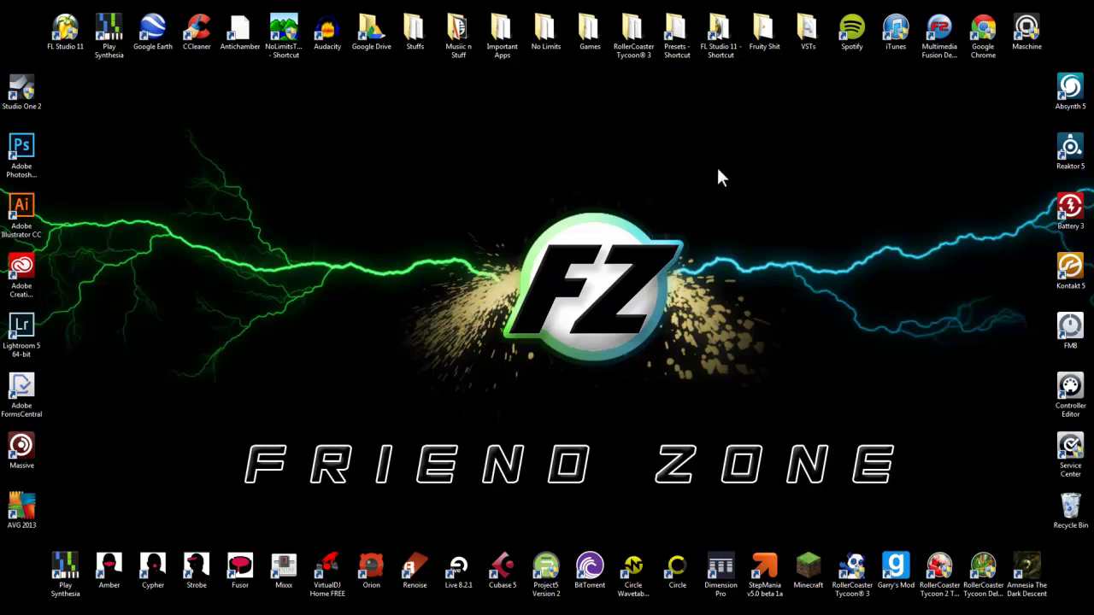
Switch to FL Studio and reposition the Cream plugin window over the playlist
mouse_move(203, 614)
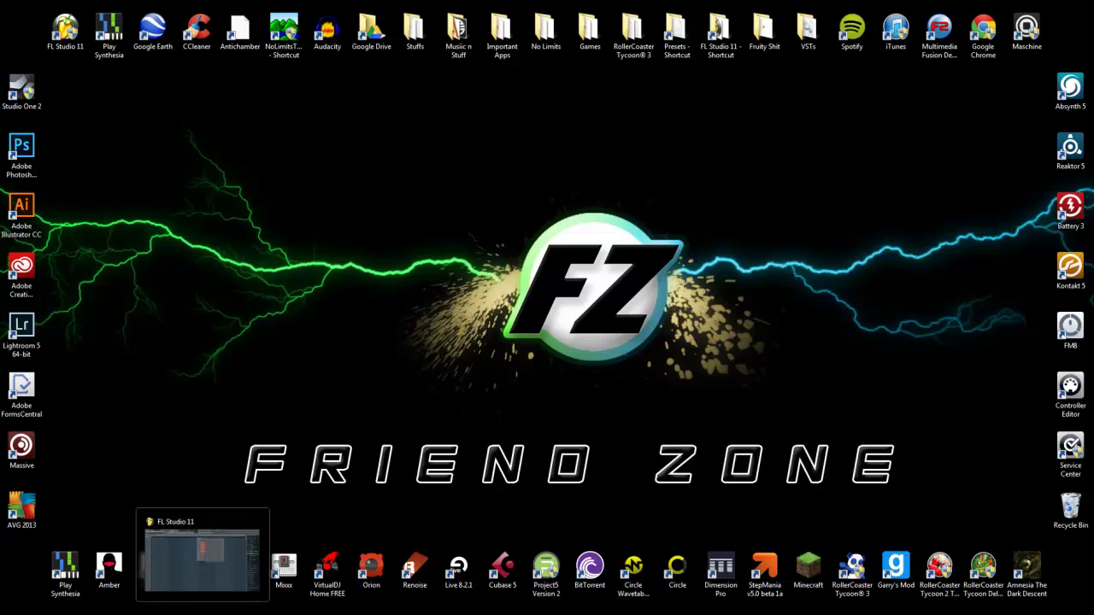
left_click(203, 560)
left_click(561, 295)
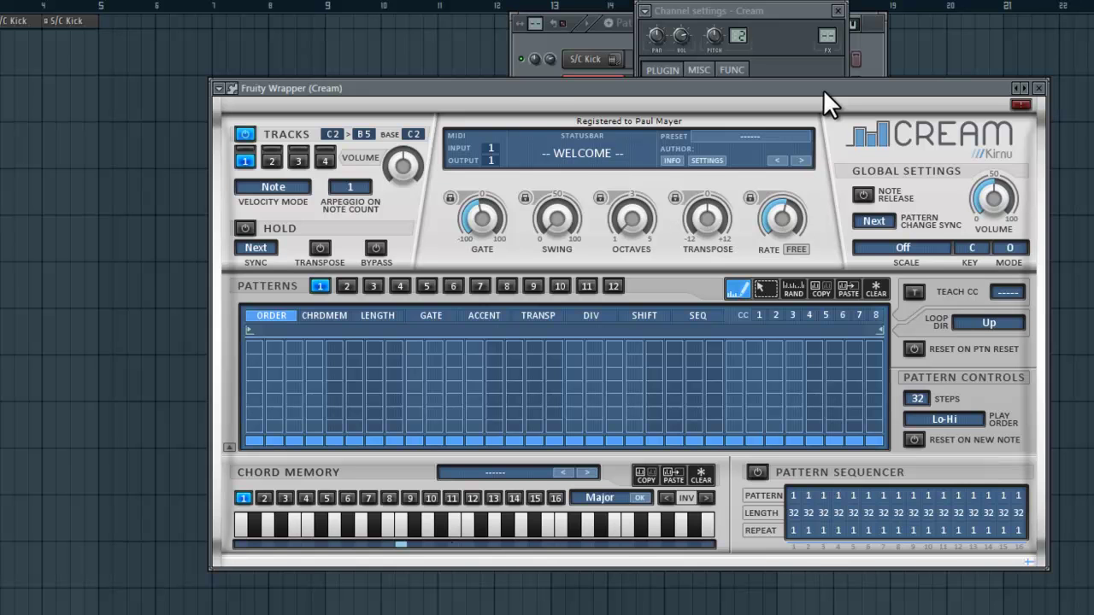
left_click_drag(530, 81, 154, 28)
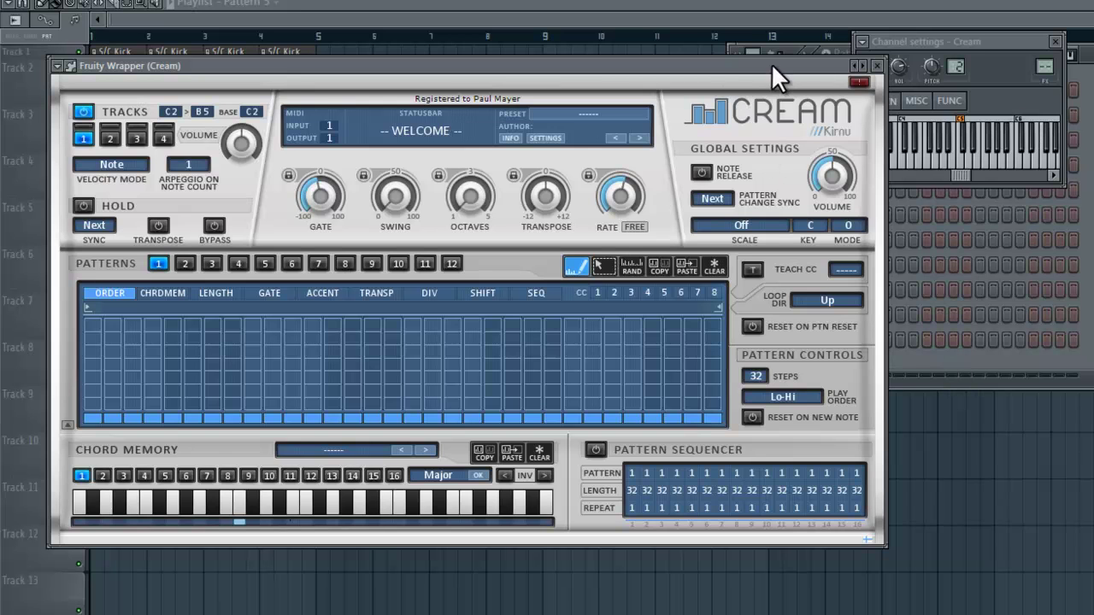
Bring the step sequencer forward and arrange it beside the Cream plugin window
left_click(961, 366)
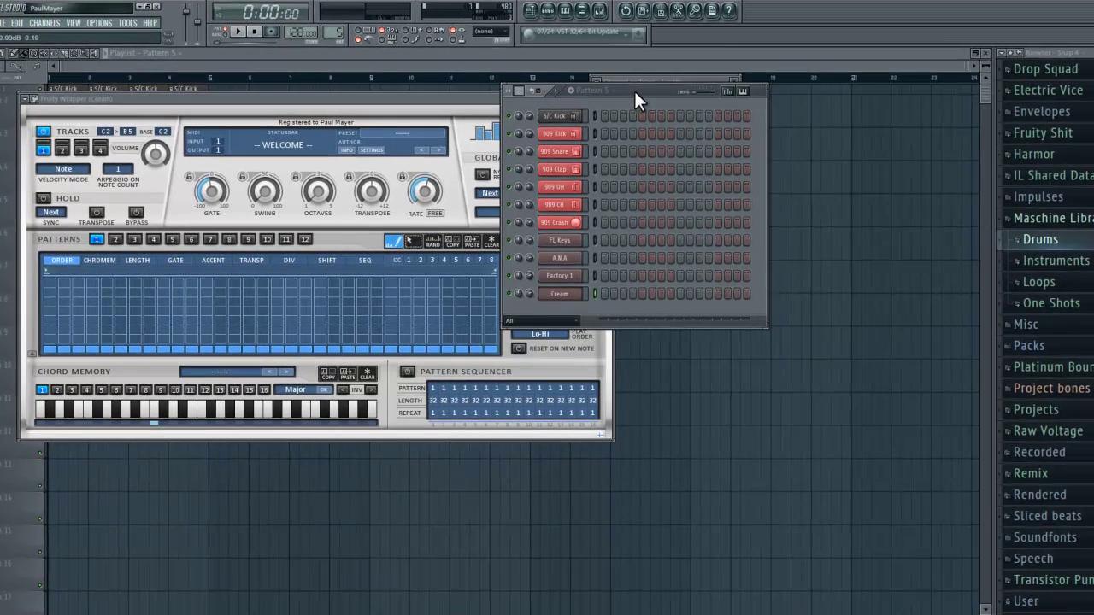
left_click_drag(634, 94, 773, 90)
mouse_move(434, 99)
left_mouse_down()
mouse_move(517, 92)
mouse_move(499, 83)
left_mouse_up()
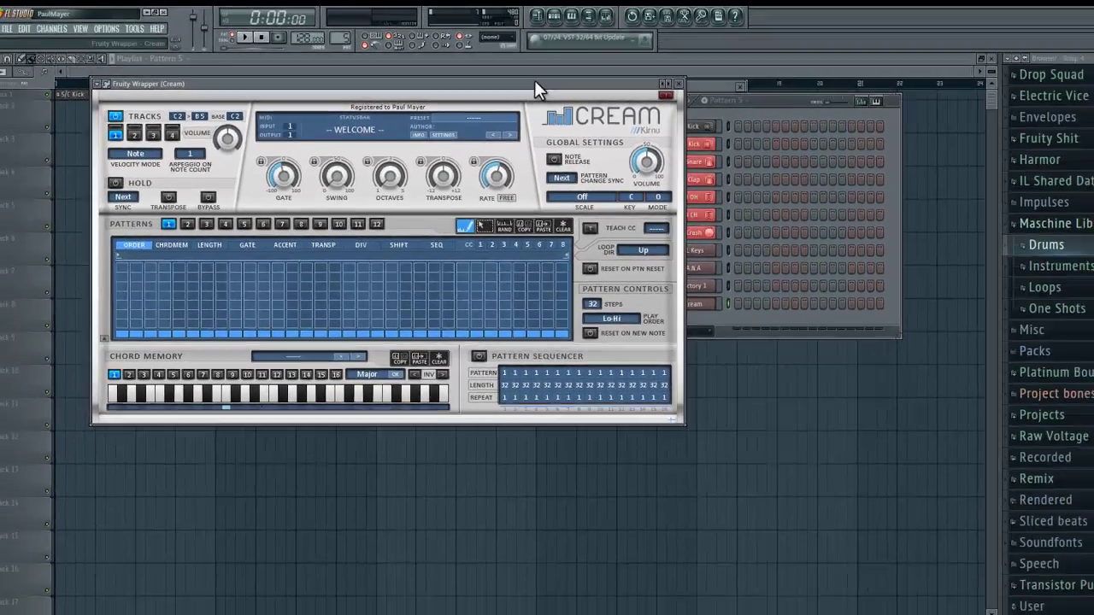
left_click_drag(596, 71, 594, 83)
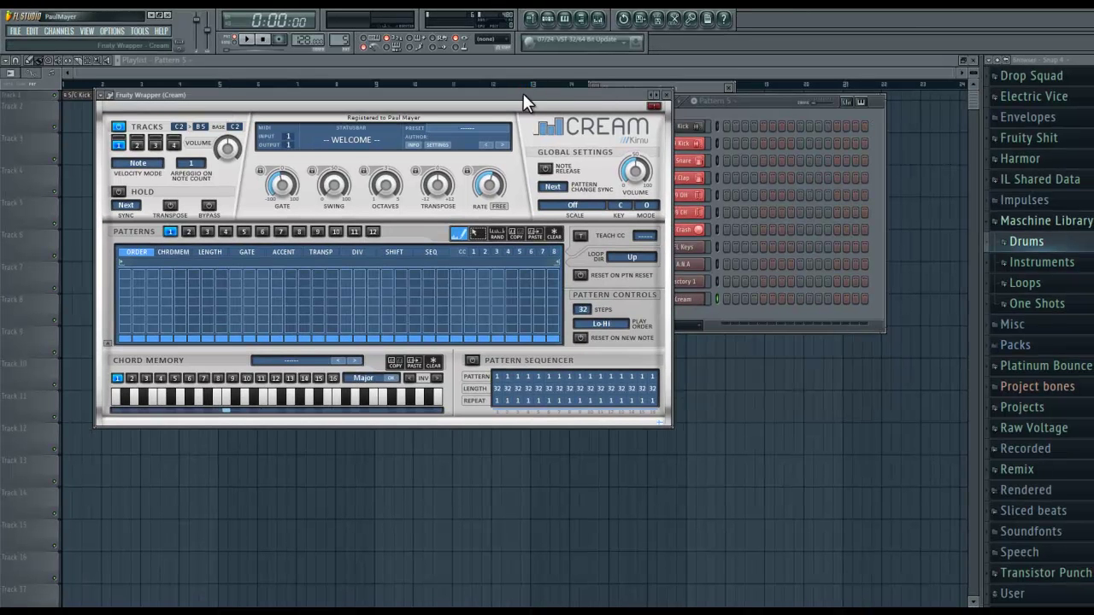
mouse_move(523, 93)
left_mouse_down()
mouse_move(525, 115)
mouse_move(513, 109)
left_mouse_up()
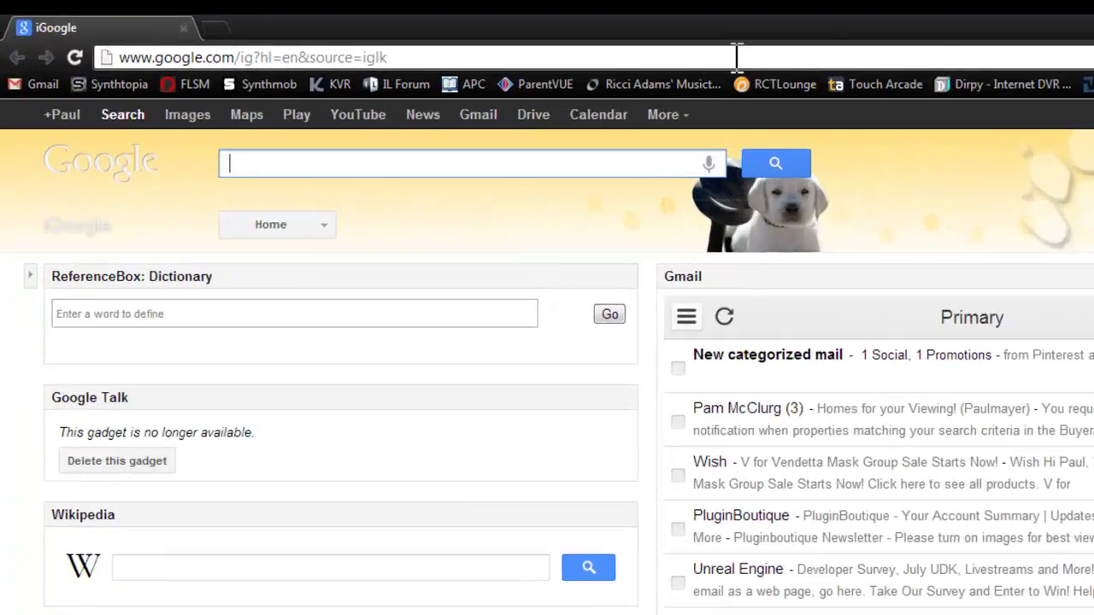
Go to comelody.com/melodo in the web browser, start the Windows download of Melodo and return to the product page
left_click(692, 58)
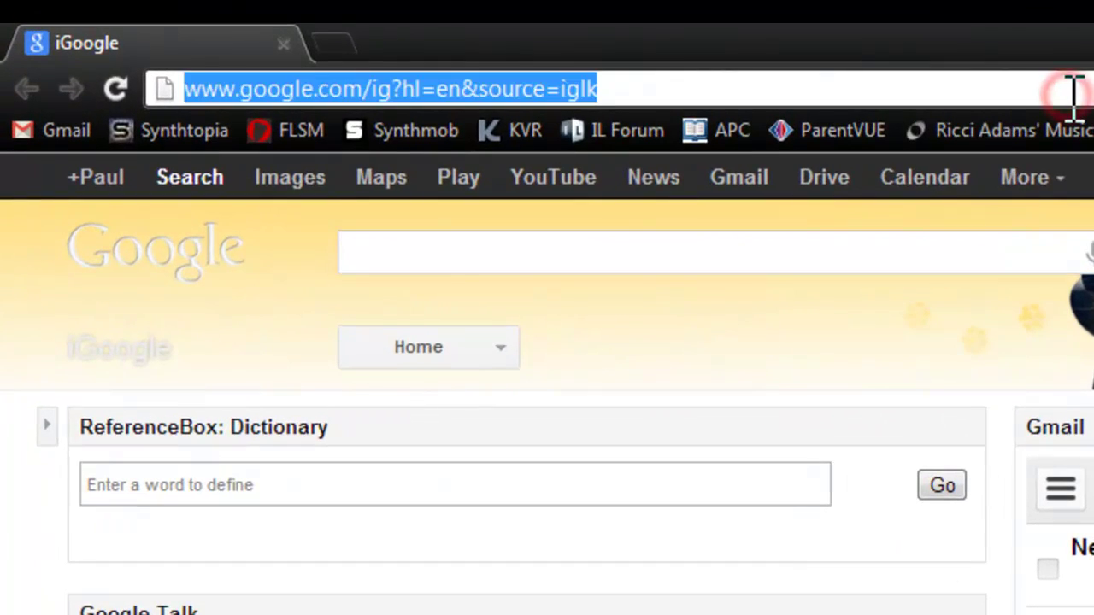
type("comelody.com")
key("Return")
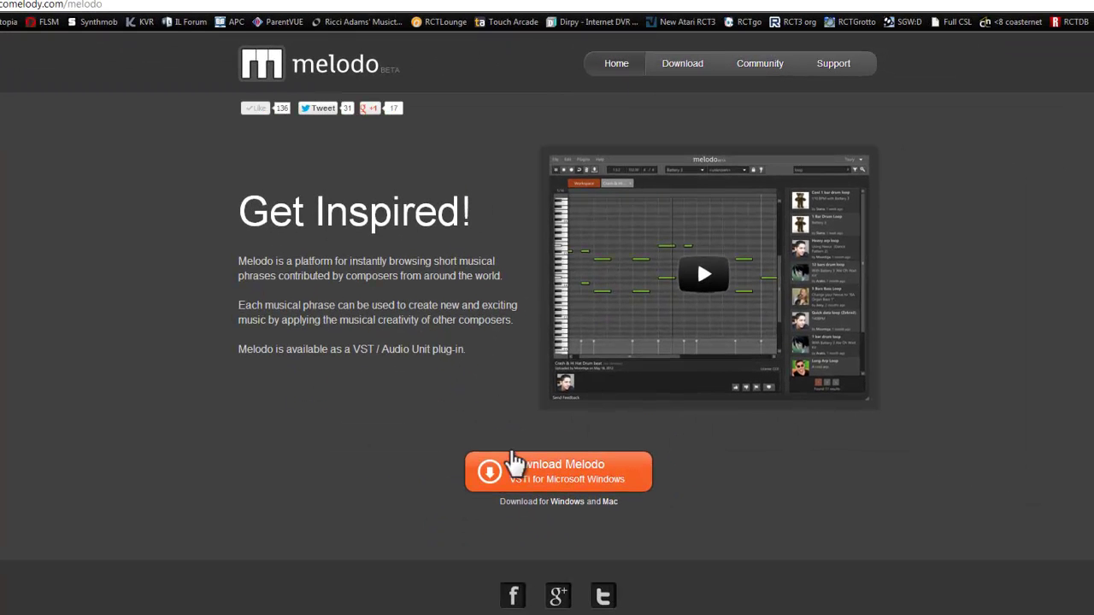
left_click(681, 65)
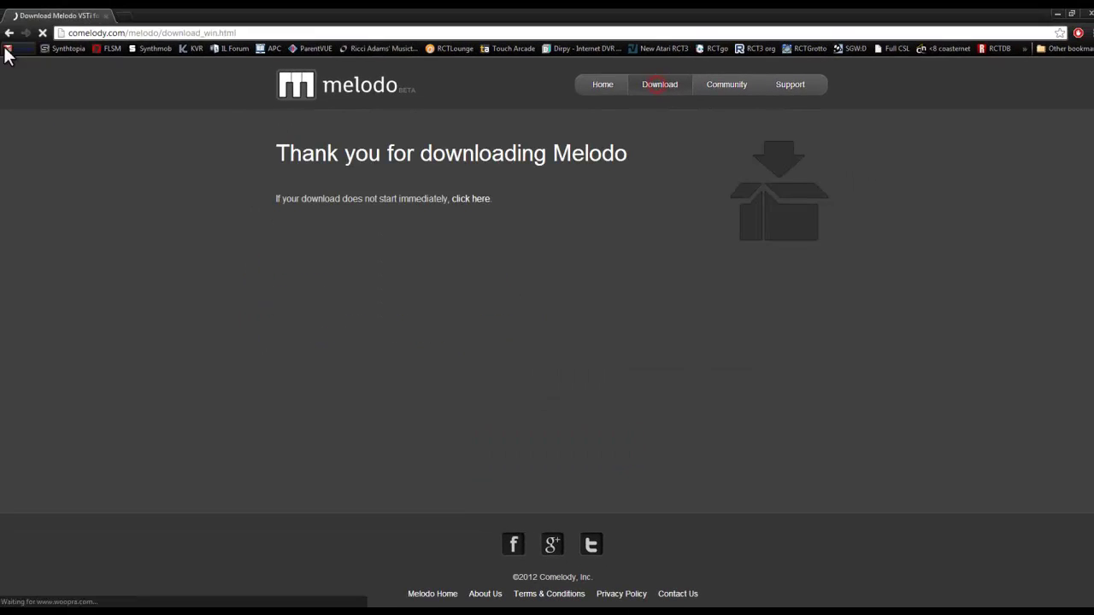
left_click(10, 33)
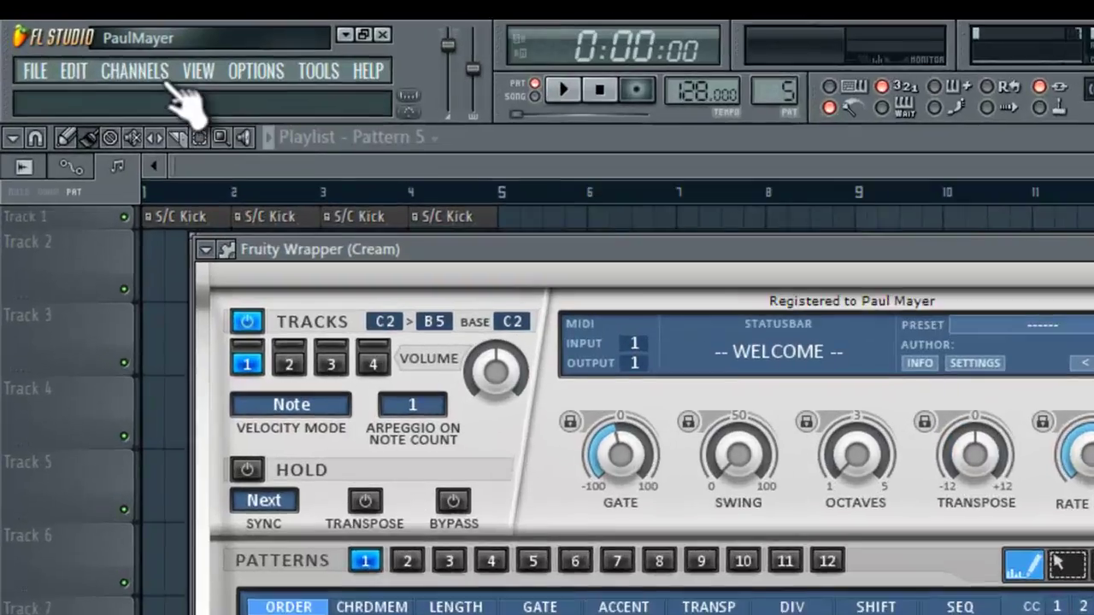
Switch back to FL Studio and add a Melodo channel from the full list of generator plugins
left_click(63, 33)
mouse_move(71, 48)
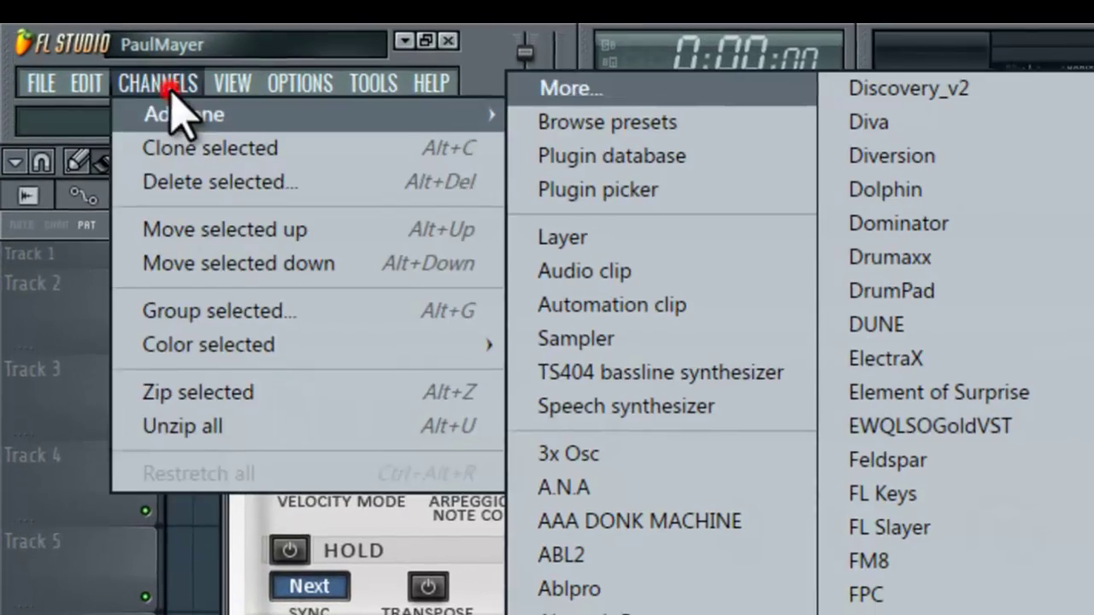
left_click(573, 89)
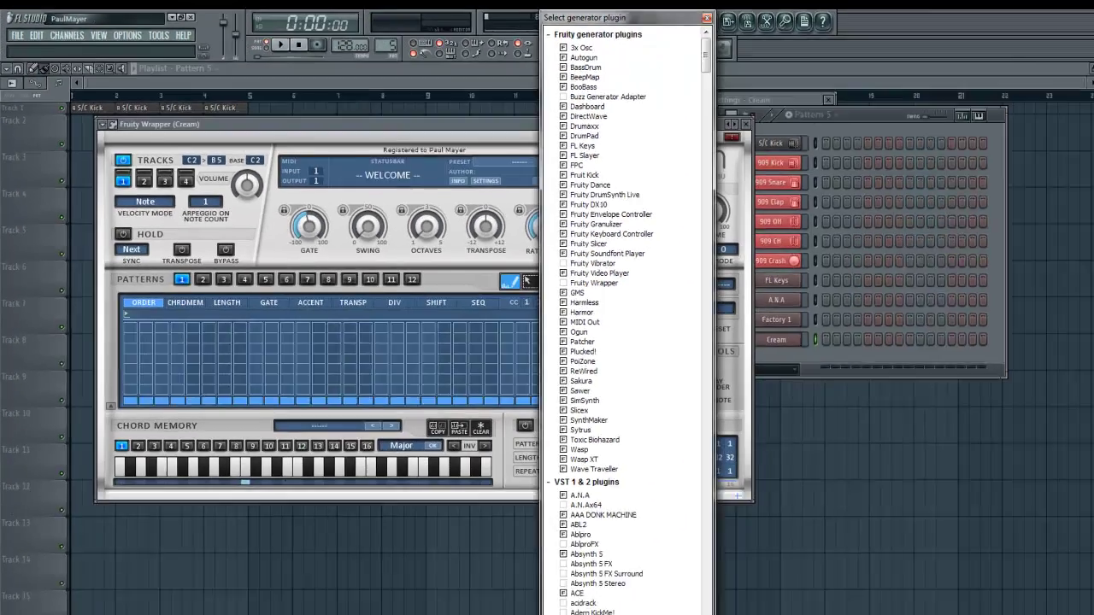
left_click(610, 595)
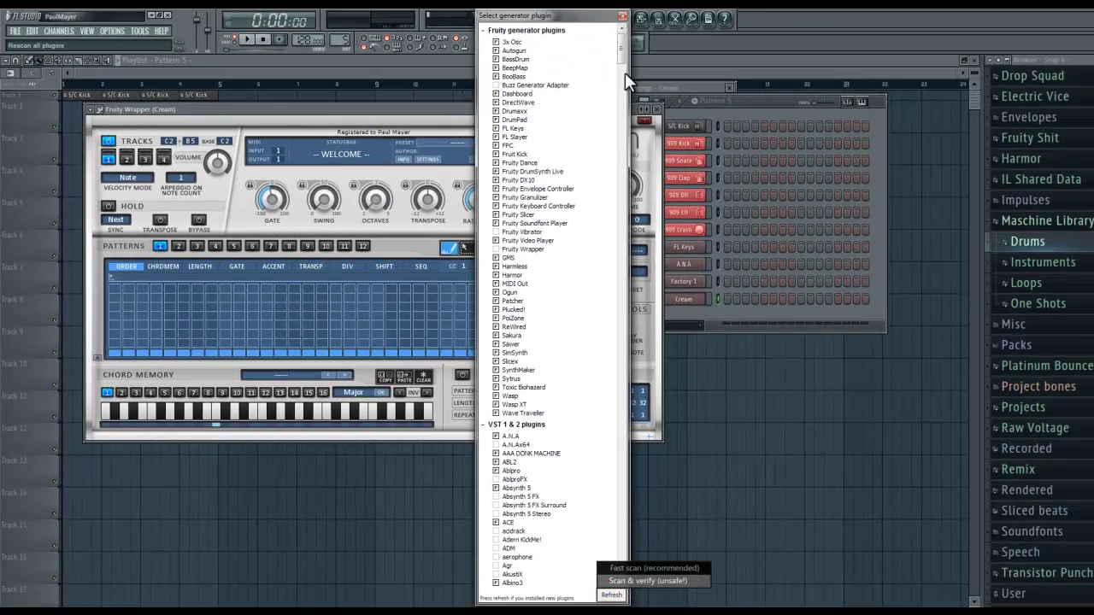
left_click_drag(625, 59, 618, 317)
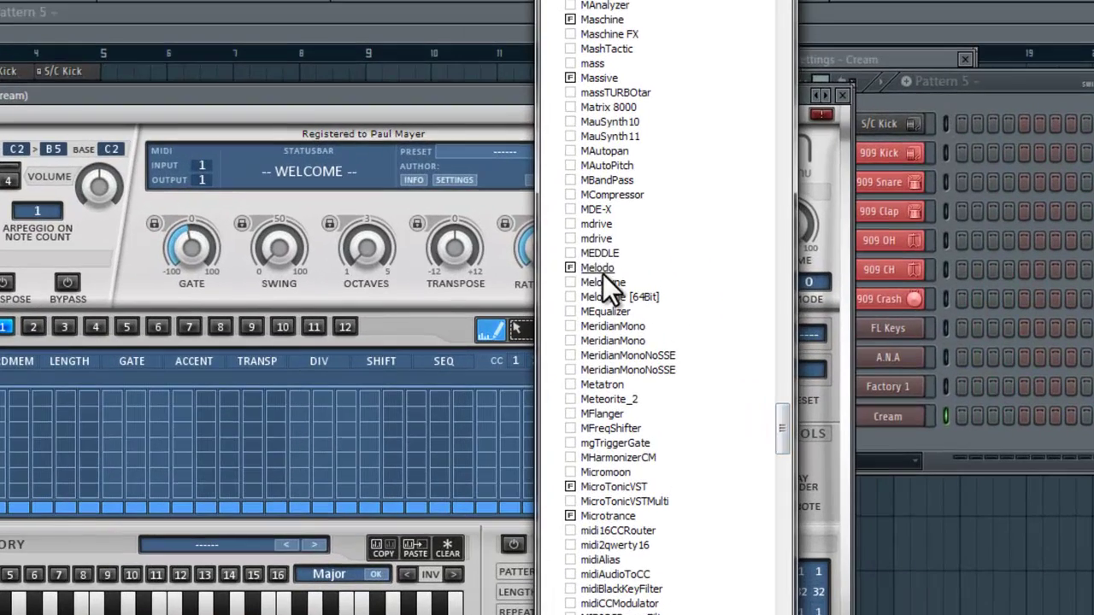
left_click(602, 272)
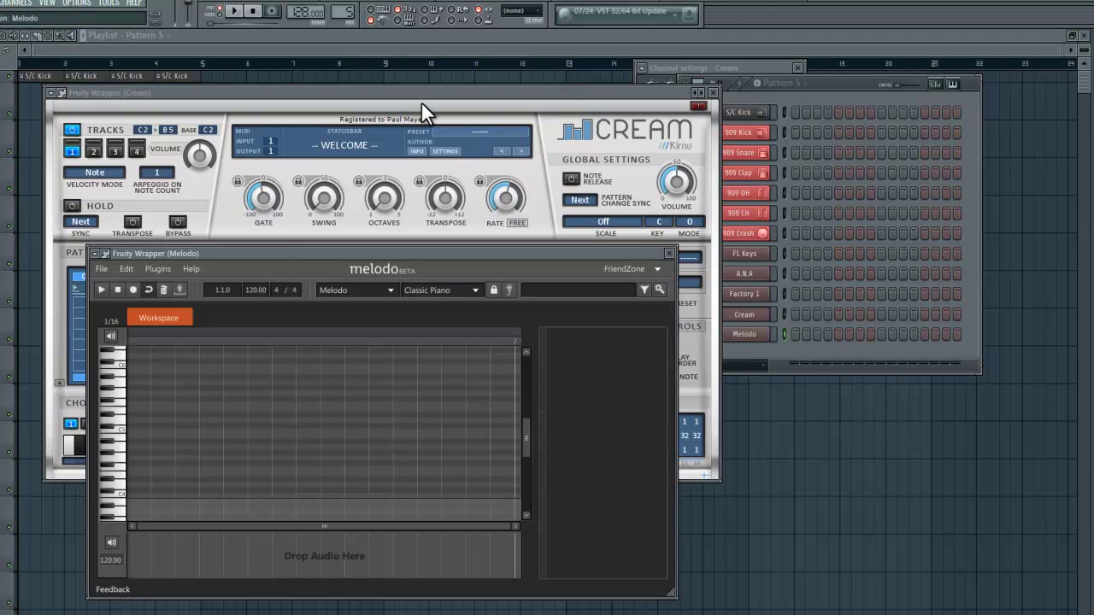
Arrange the Melodo window alongside Cream and display the step sequencer to check both channels
left_click_drag(299, 249, 612, 60)
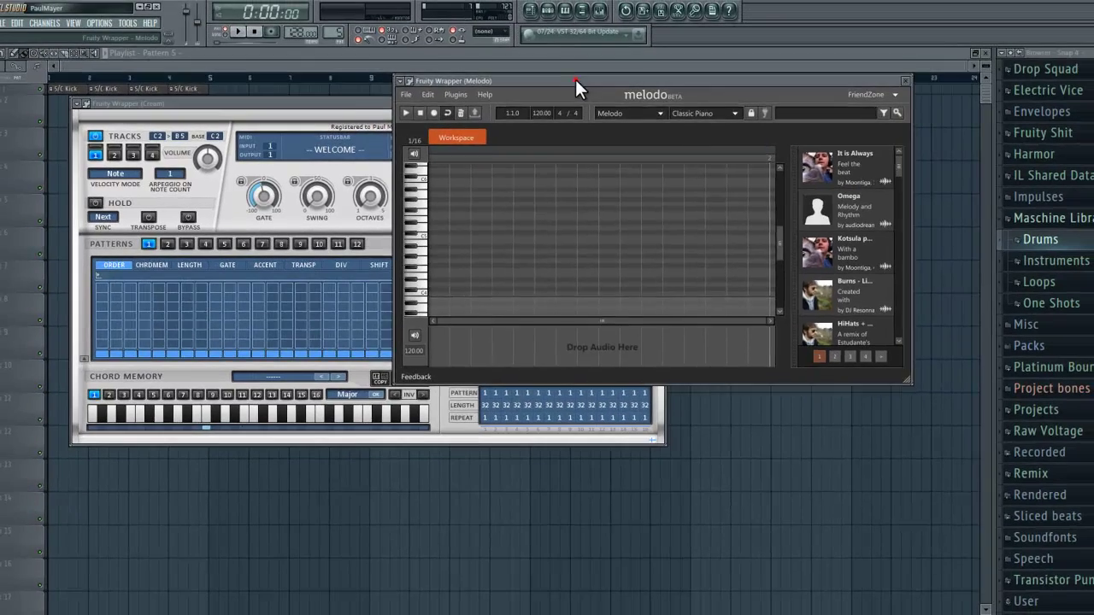
left_click_drag(612, 69, 557, 80)
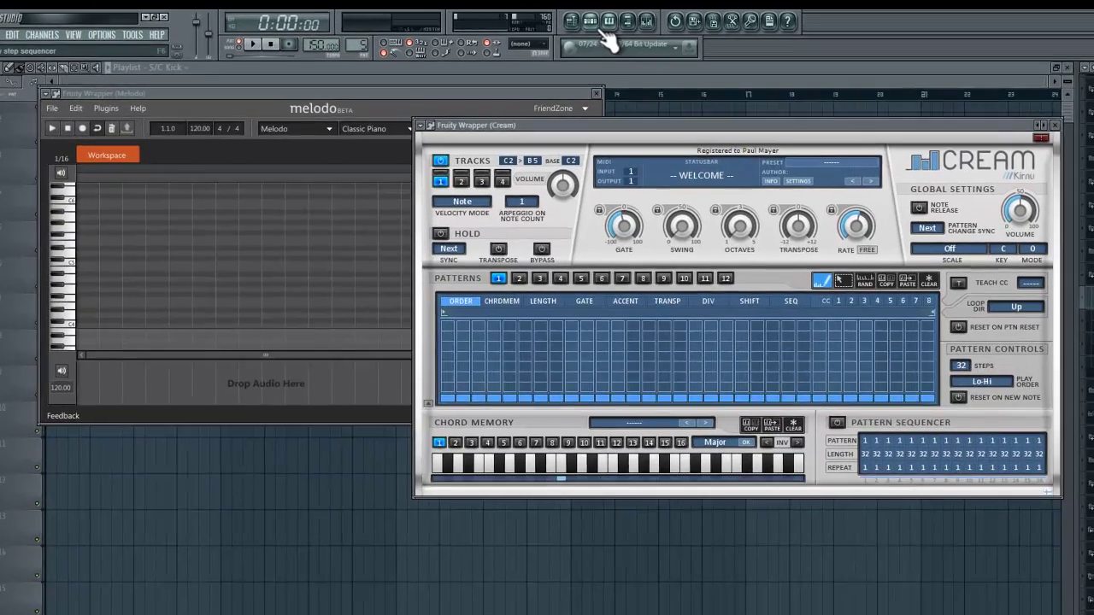
left_click(608, 22)
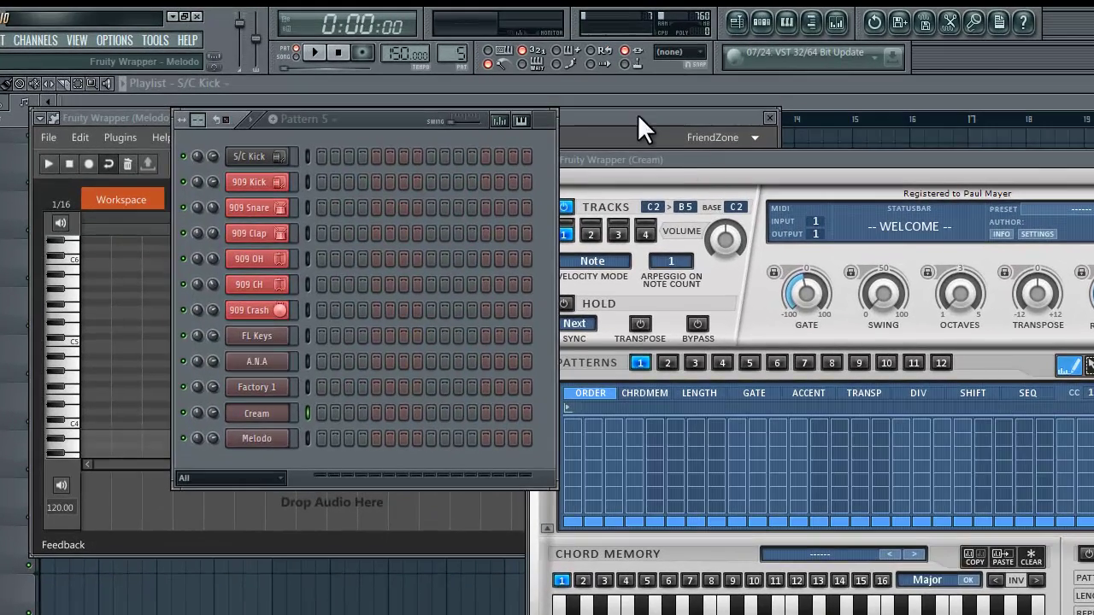
left_click(638, 116)
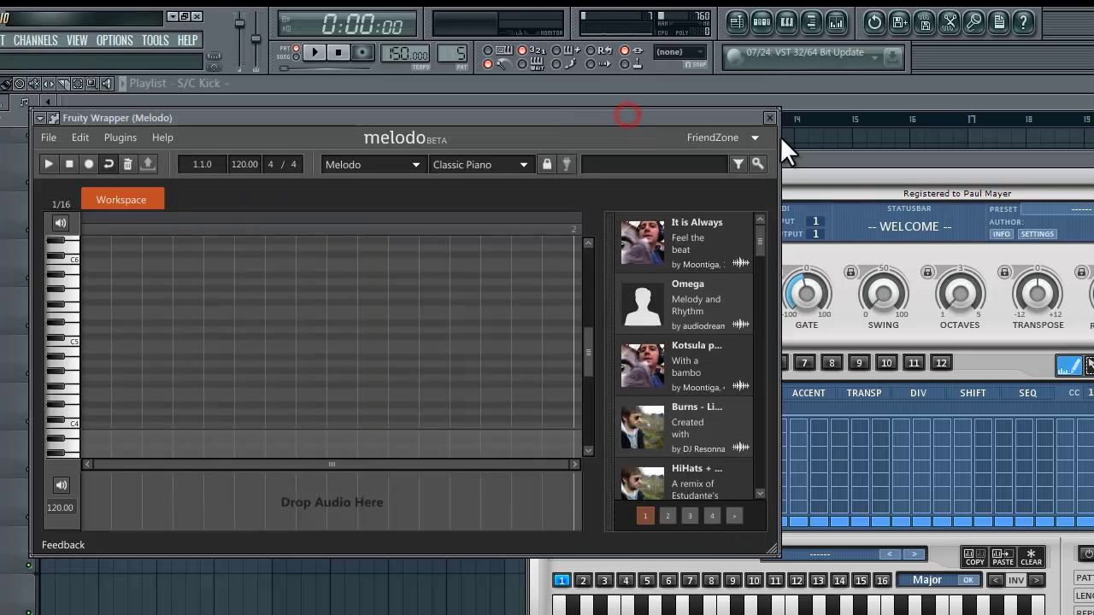
left_click(792, 158)
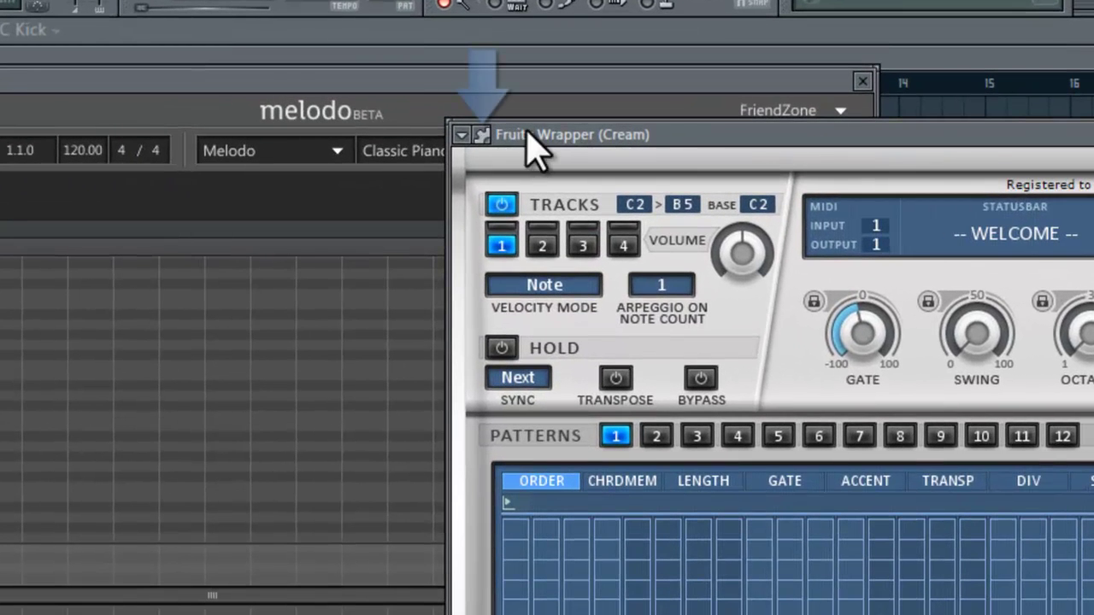
Set the MIDI output port of the Cream wrapper to 1 and return to the plugin interface
left_click(483, 137)
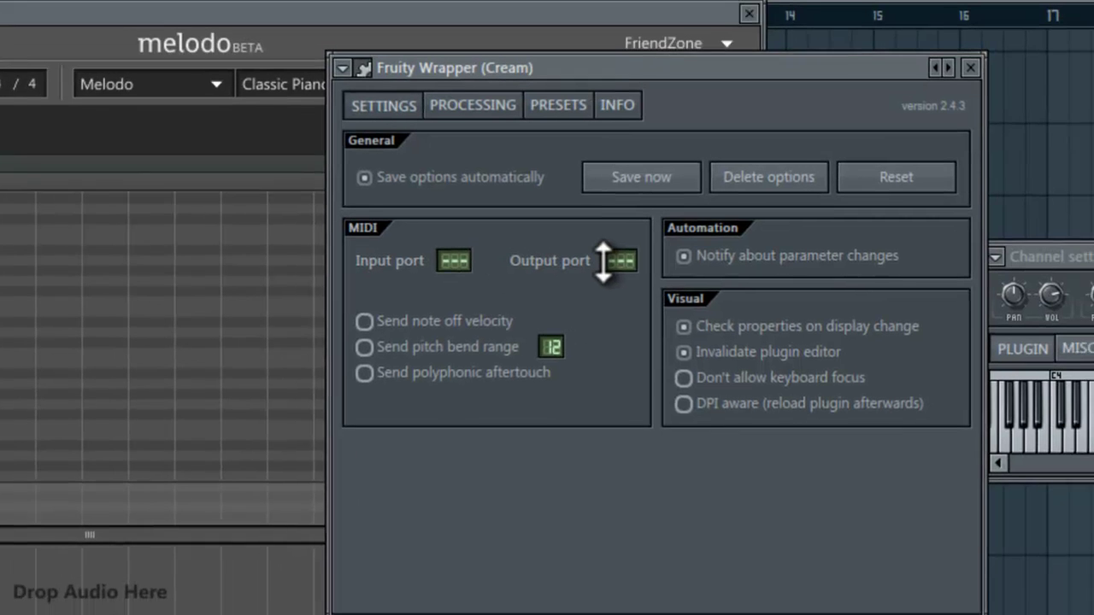
scroll(604, 262, "up", 2)
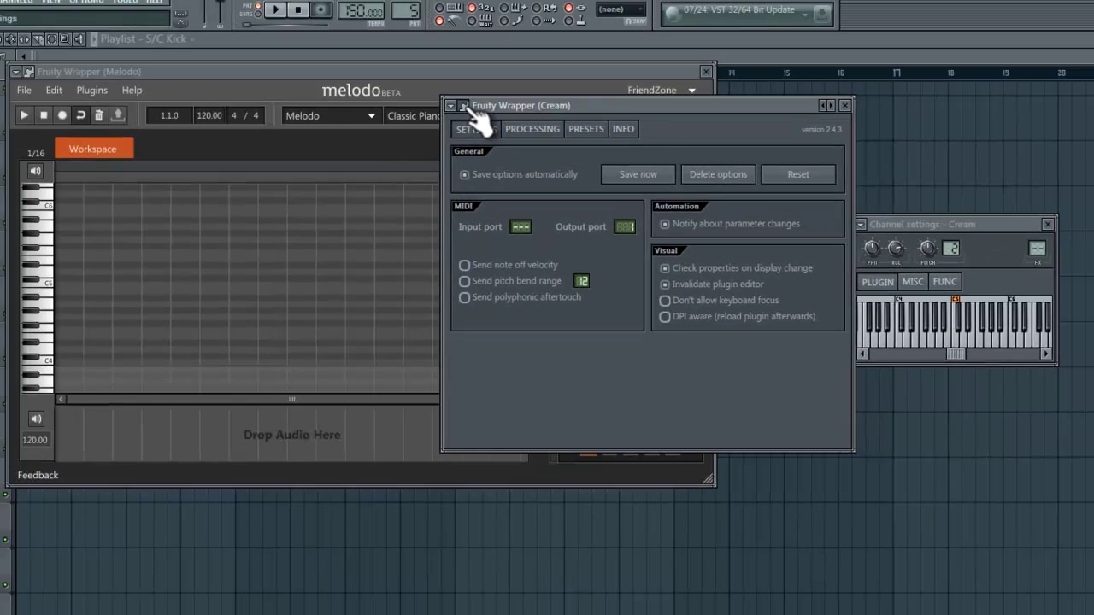
left_click(353, 63)
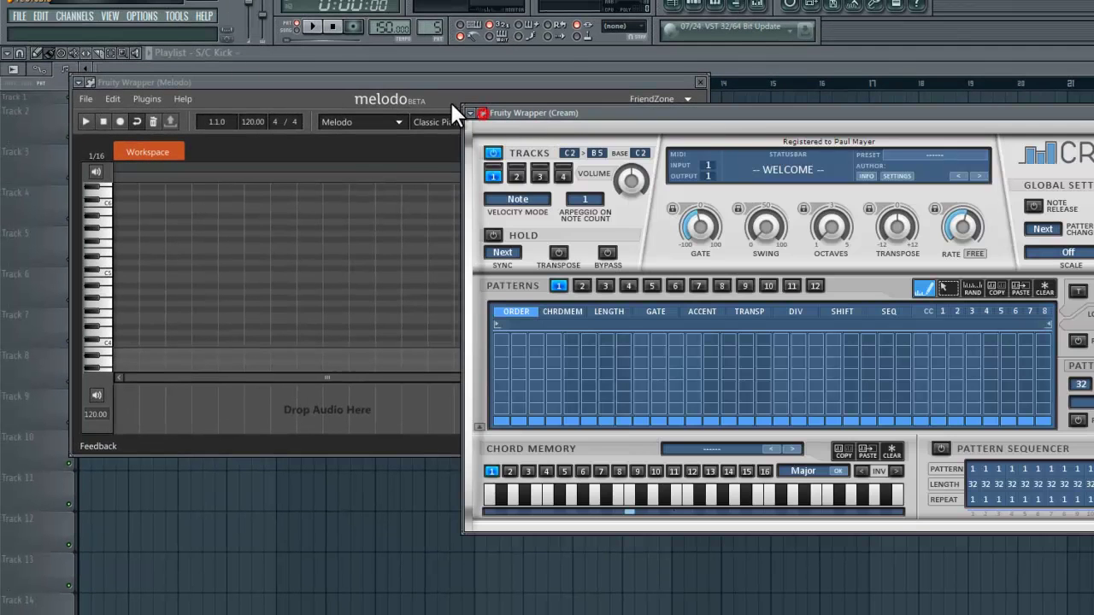
Set the MIDI input port of the Melodo wrapper to 1 and return to the plugin interface
left_click_drag(111, 80, 221, 115)
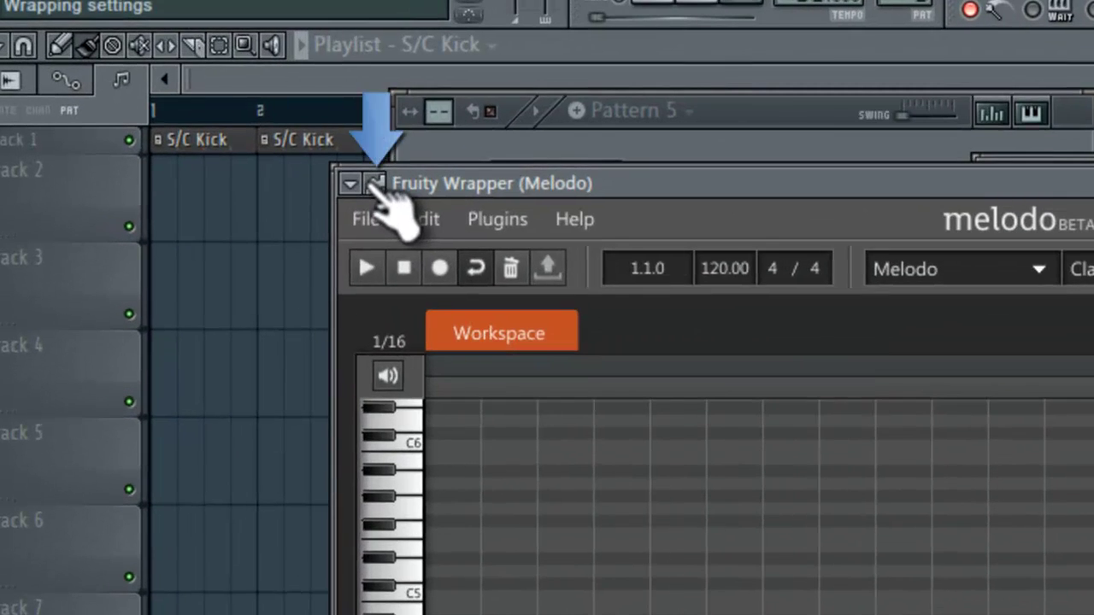
left_click(374, 184)
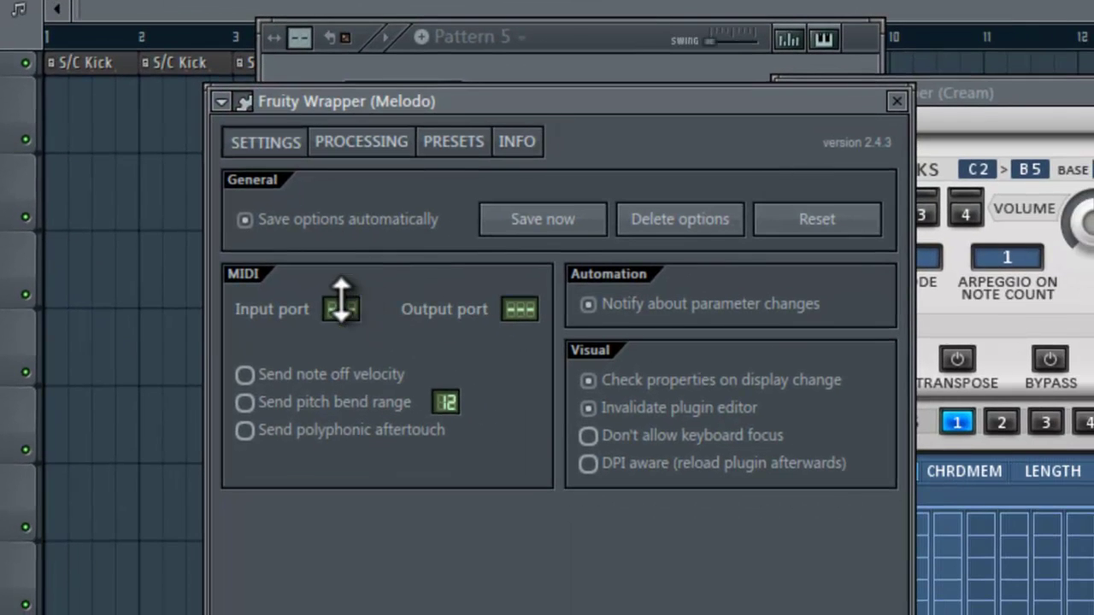
left_click_drag(341, 305, 346, 293)
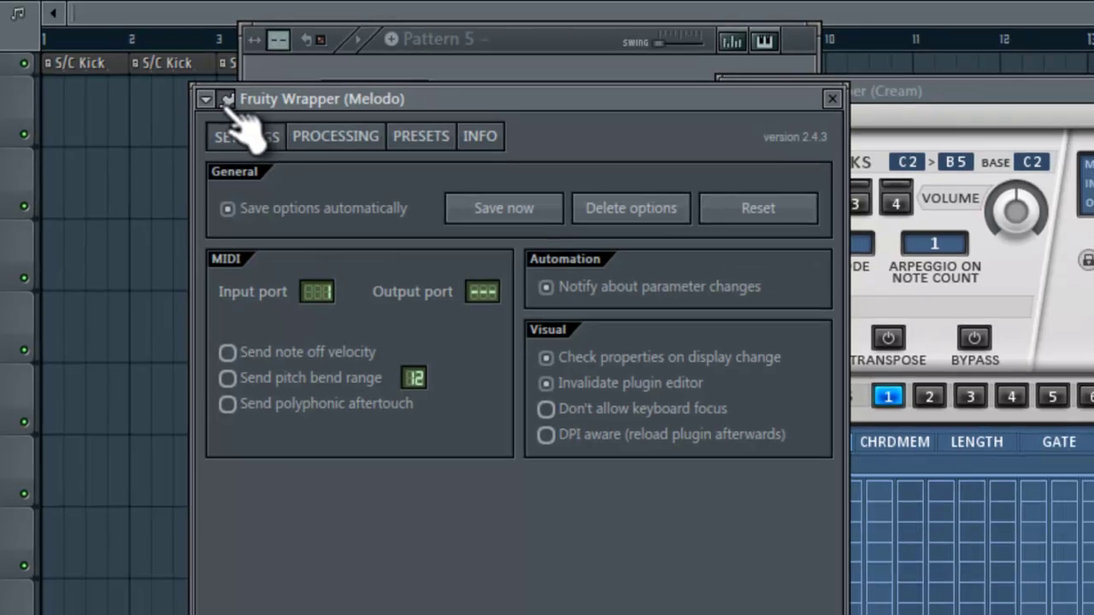
left_click(245, 101)
Arrange the Melodo and Cream windows side by side so both plugins can be reached
left_click_drag(356, 83, 253, 76)
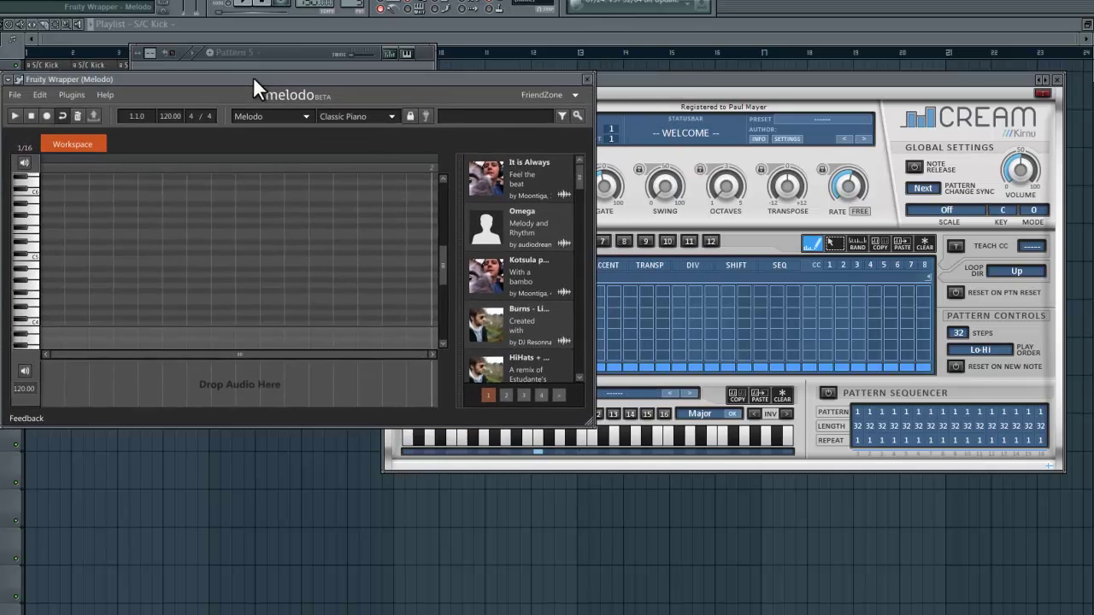
left_click_drag(662, 81, 708, 107)
left_click(456, 75)
left_click_drag(457, 75, 453, 62)
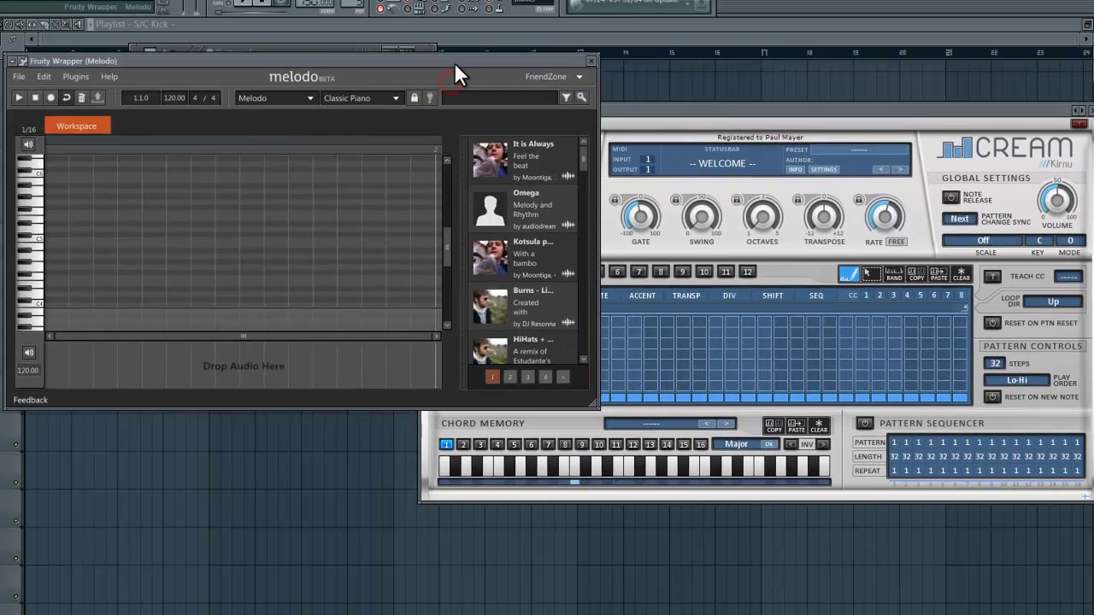
left_click_drag(660, 108, 657, 96)
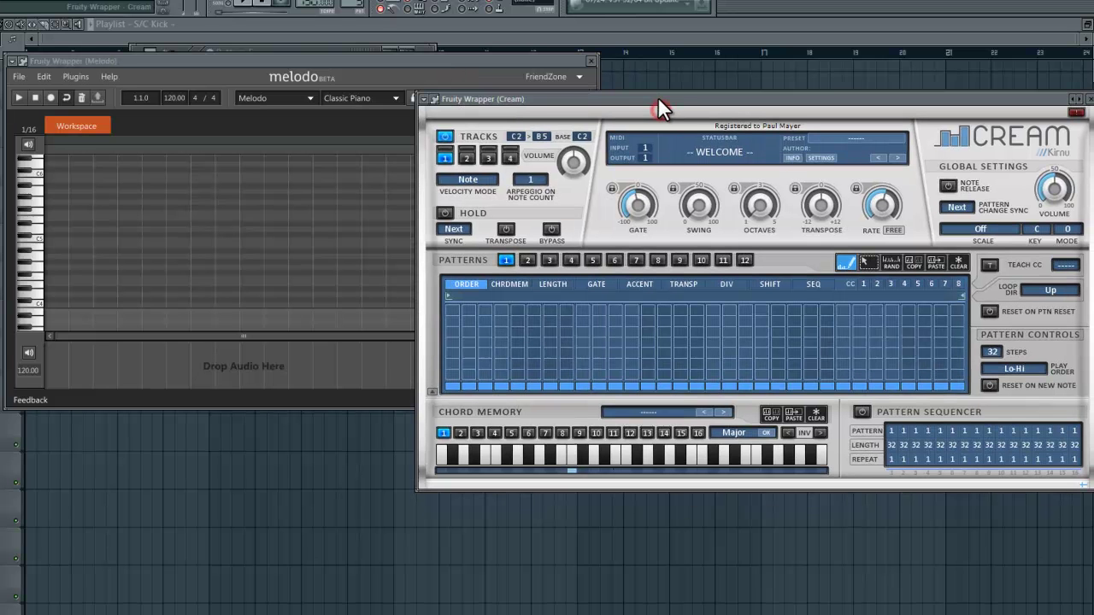
left_click_drag(577, 97, 556, 84)
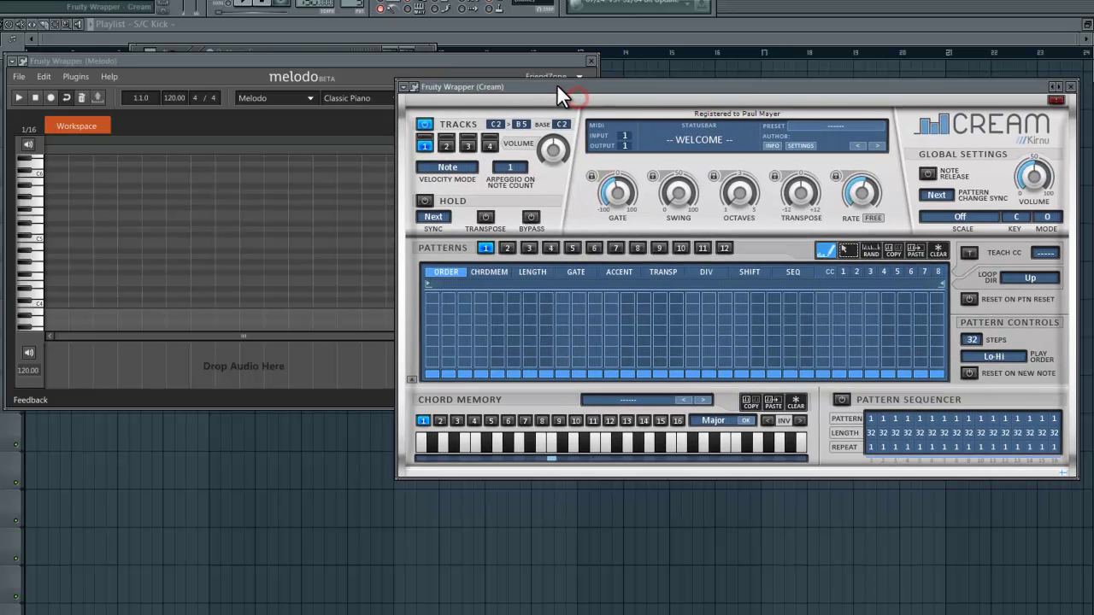
left_click_drag(359, 64, 373, 75)
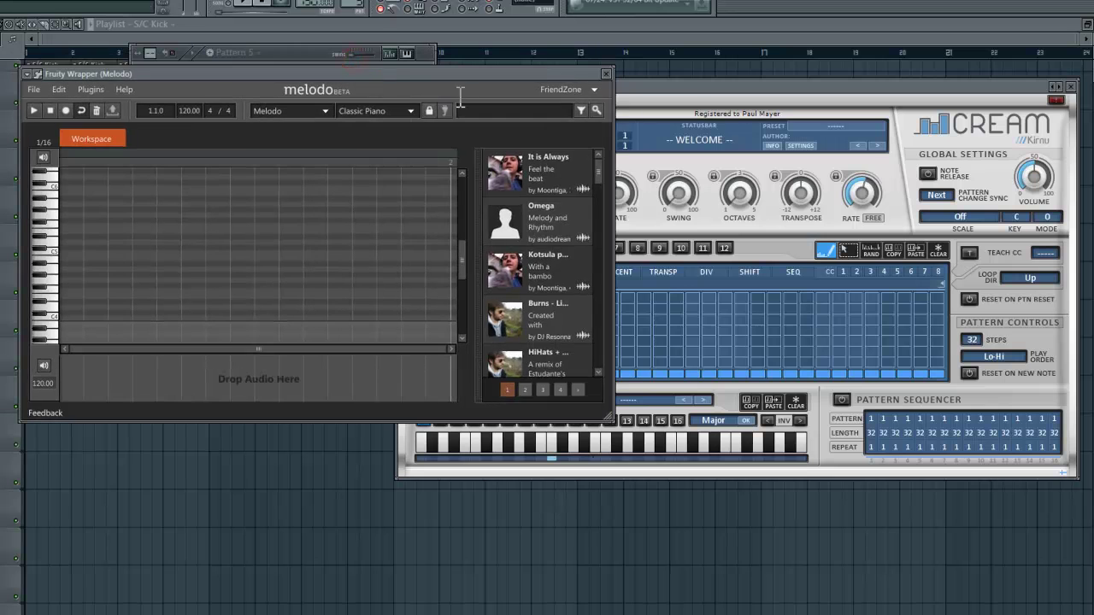
left_click(687, 87)
left_click_drag(687, 88, 688, 98)
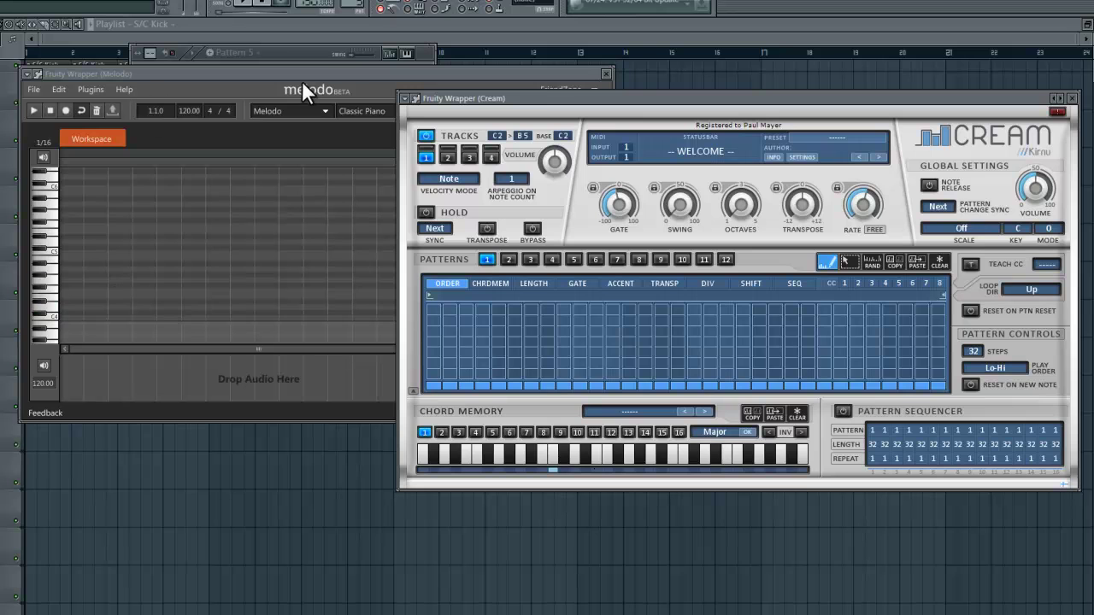
left_click_drag(609, 100, 629, 99)
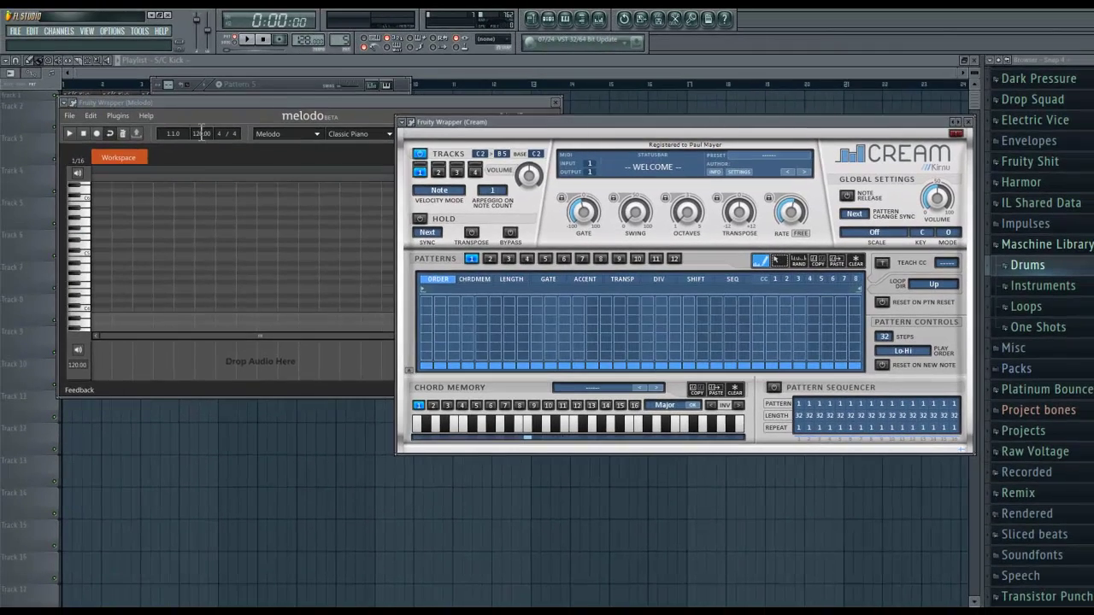
Set the tempo in Melodo to 128.00 BPM and keep its window in front
left_click(333, 109)
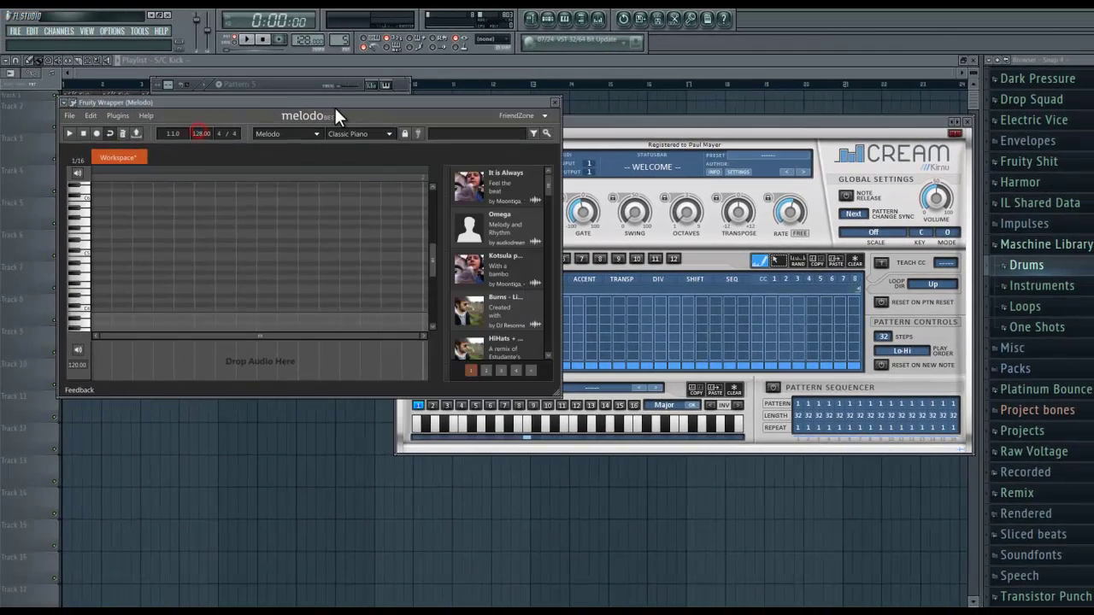
Arm recording in Melodo, play the pattern to capture the Cream arpeggio, and stop playback
left_click_drag(595, 124, 559, 119)
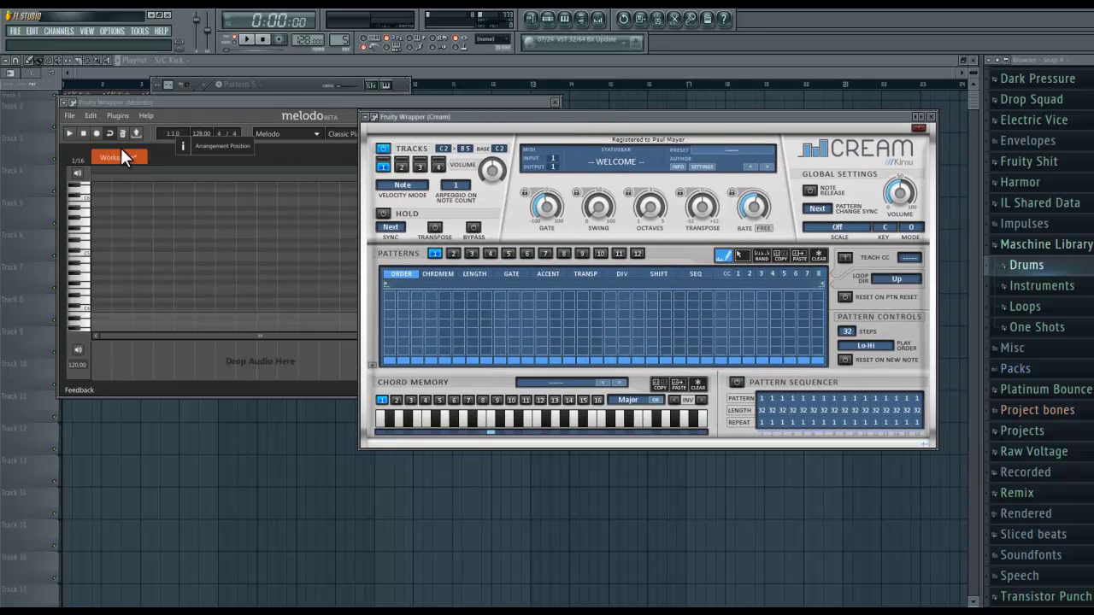
left_click(97, 133)
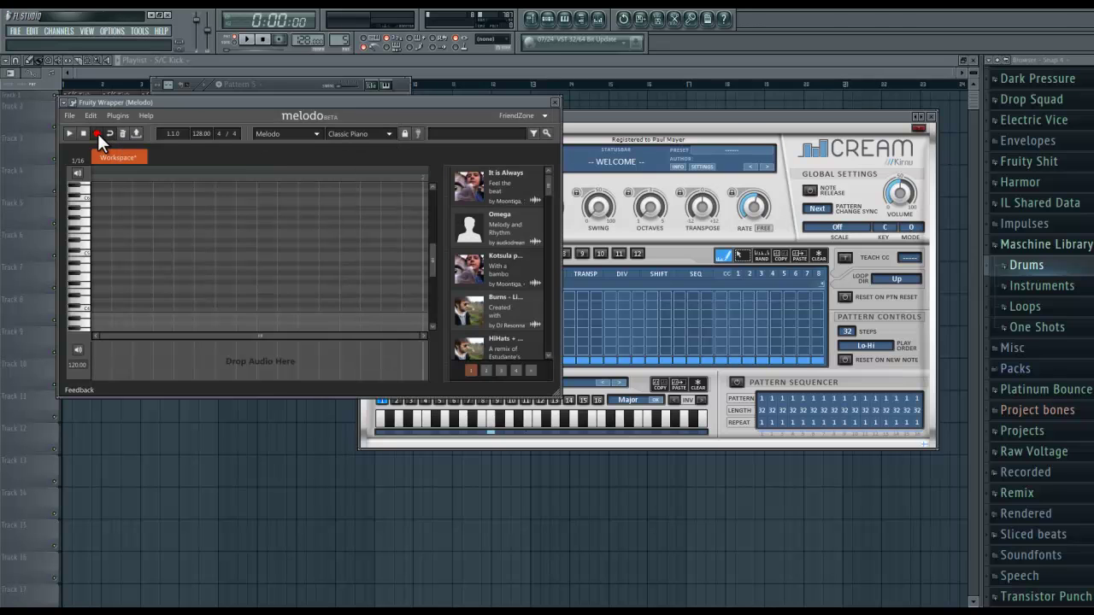
left_click(727, 123)
left_click_drag(700, 114, 726, 118)
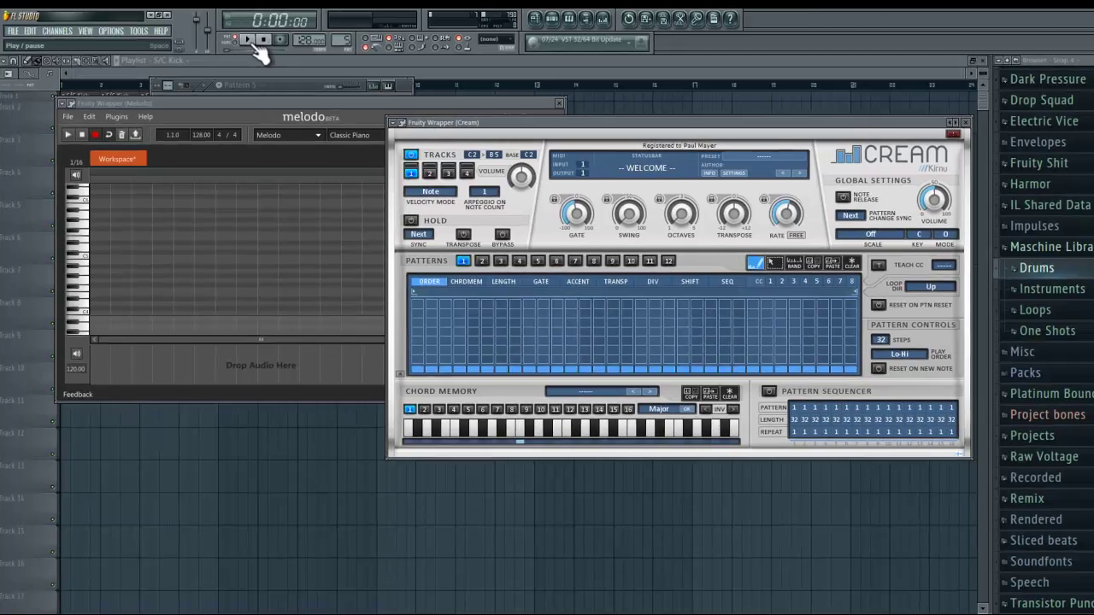
left_click(248, 40)
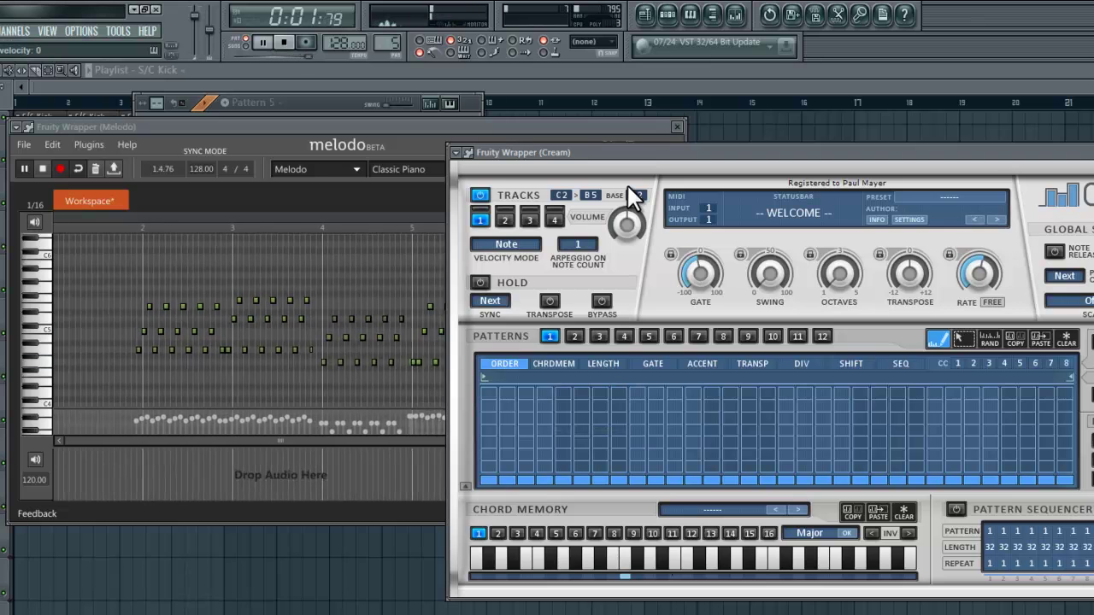
key("space")
Enlarge the Melodo window and place it beside the step sequencer so the instrument channels can be reached
left_click_drag(466, 131, 533, 86)
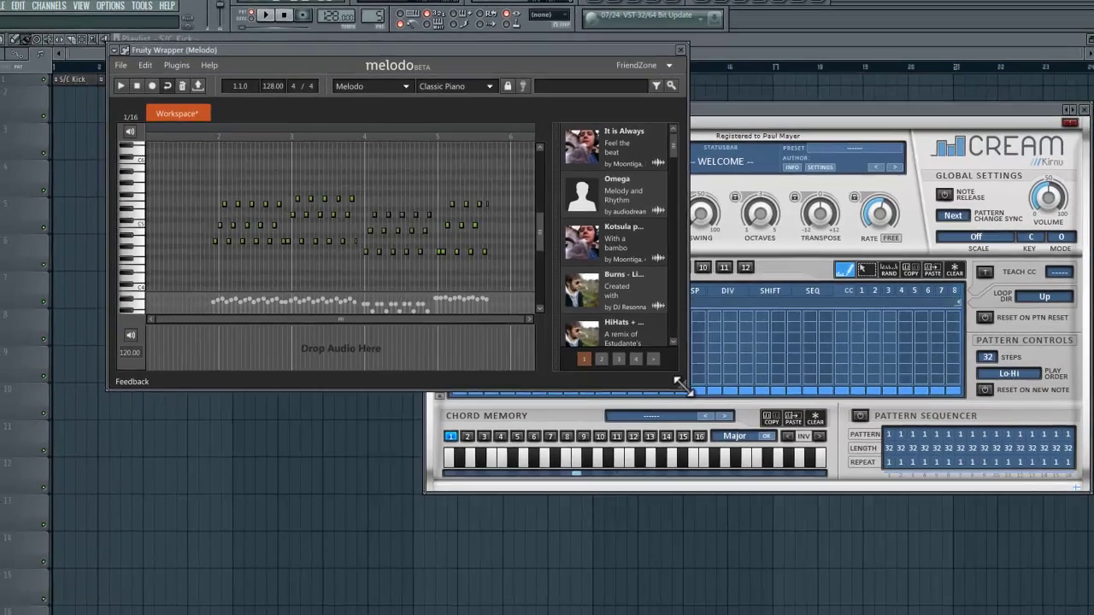
left_click_drag(749, 474, 964, 523)
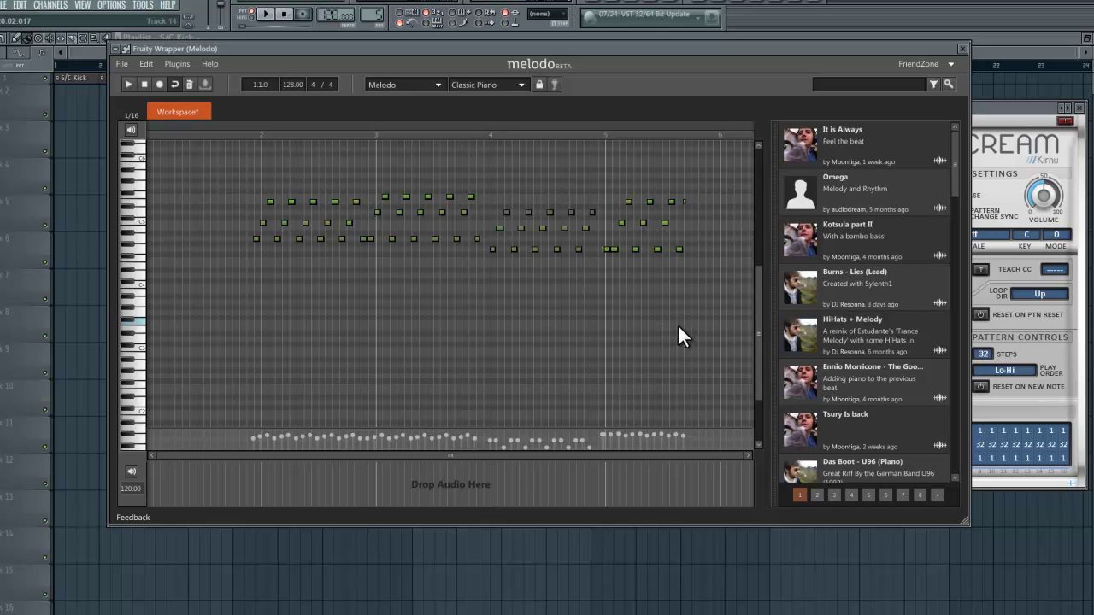
left_click(1047, 114)
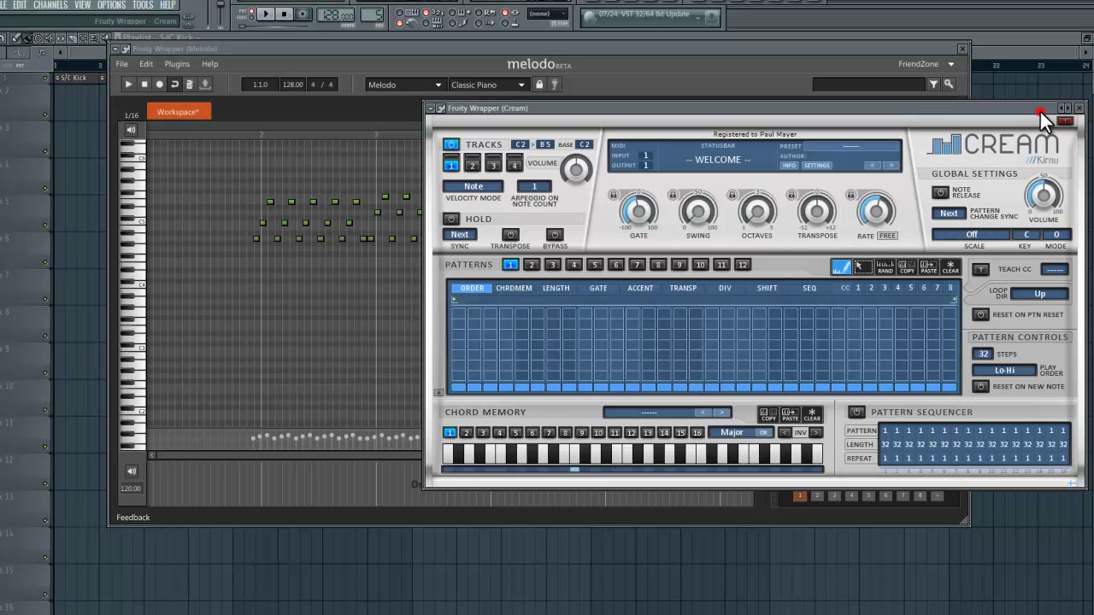
left_click(440, 48)
left_click(624, 1)
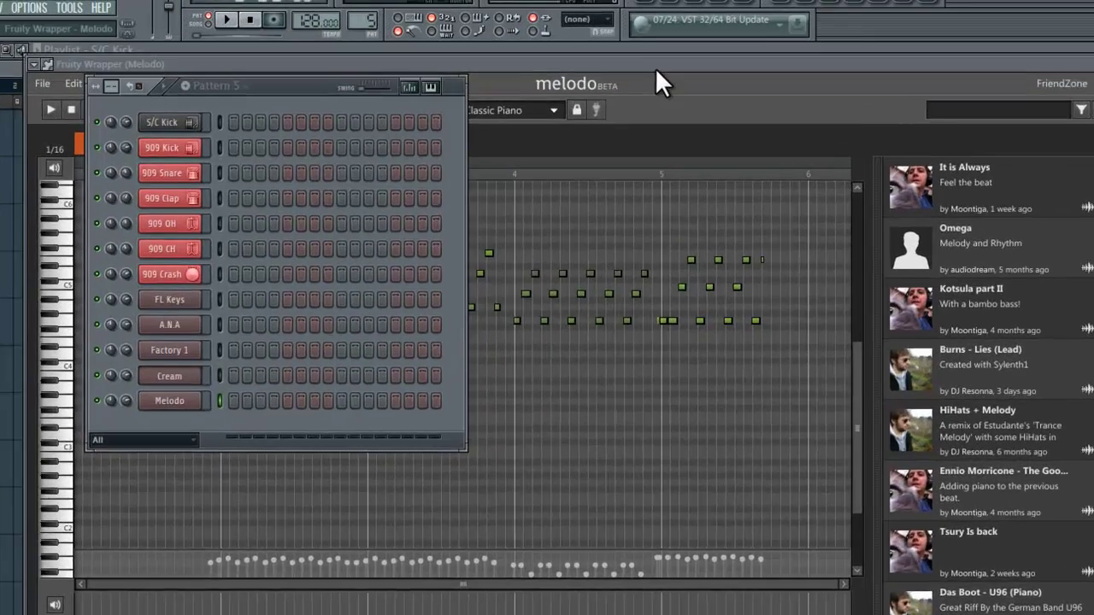
left_click_drag(654, 67, 989, 102)
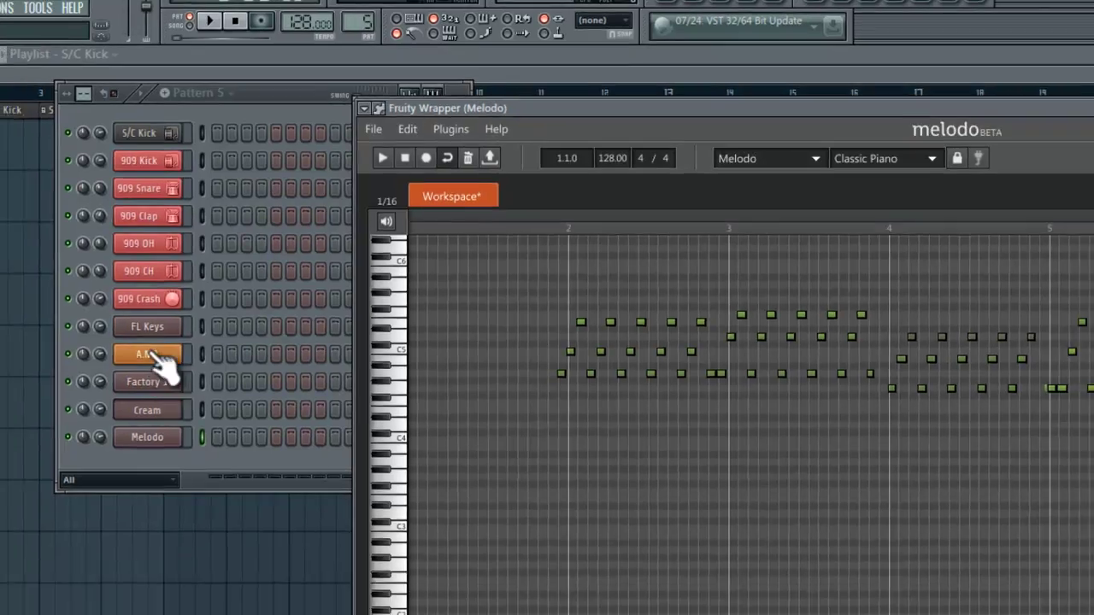
Bring the recorded Melodo notes into the A.N.A channel and open them in its piano roll
left_click(130, 380)
left_click_drag(297, 217, 635, 97)
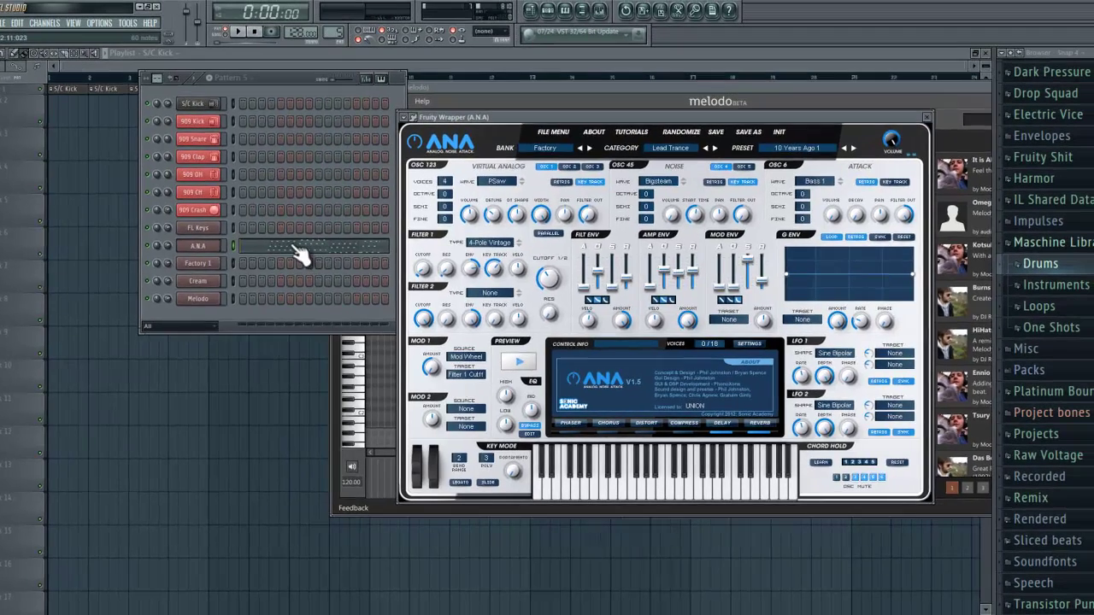
left_click(310, 234)
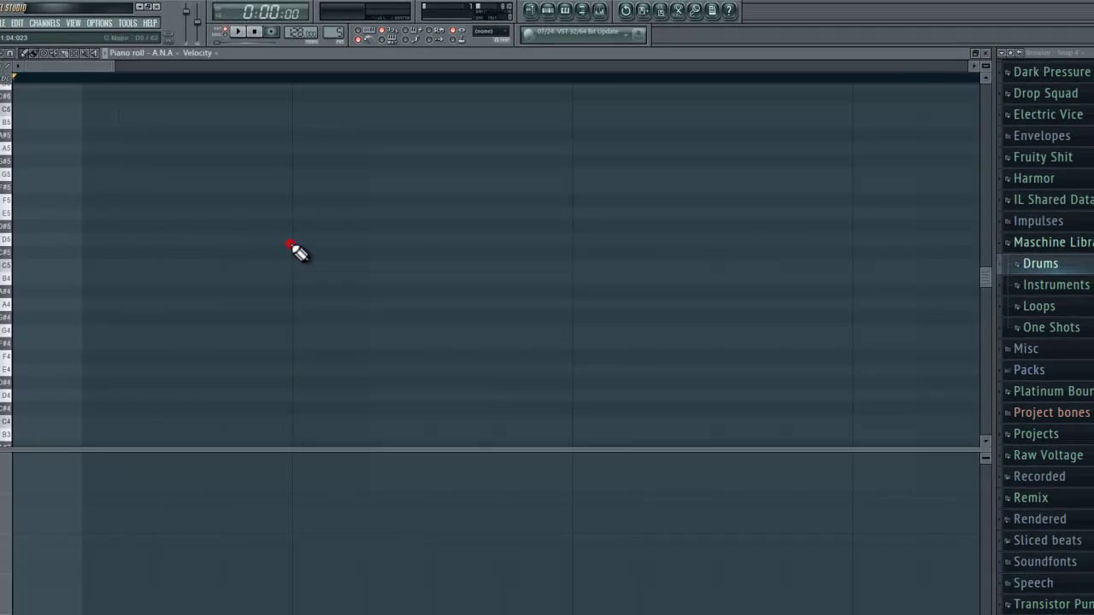
scroll(359, 265, "down", 1)
scroll(346, 273, "down", 1)
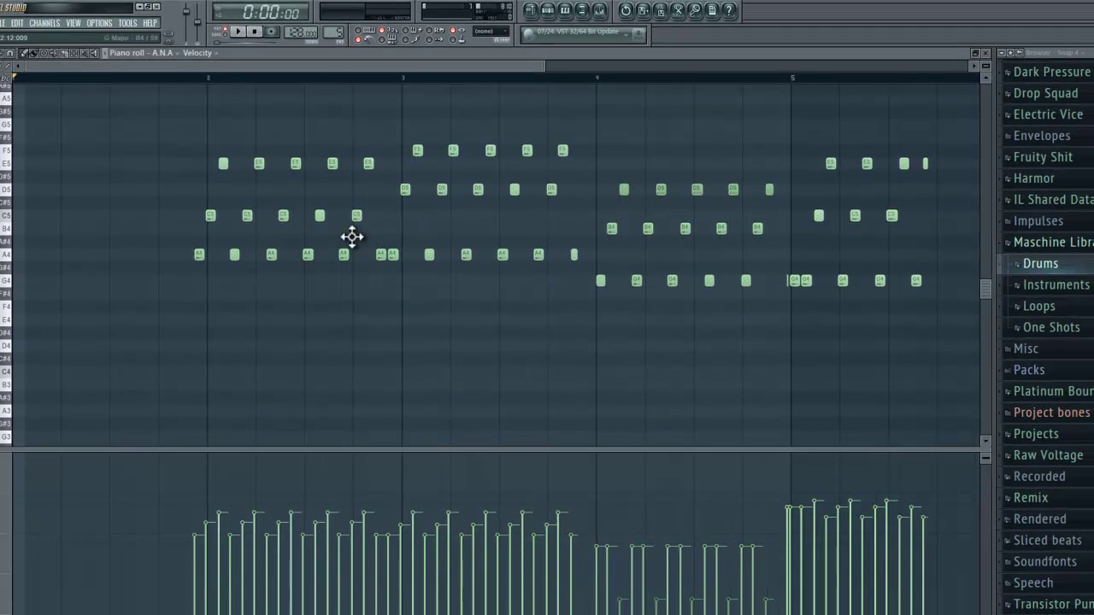
In the A.N.A piano roll, raise the E5 notes in bar 2 to B5 and increase the velocities of the bar 4 notes
left_click(173, 78)
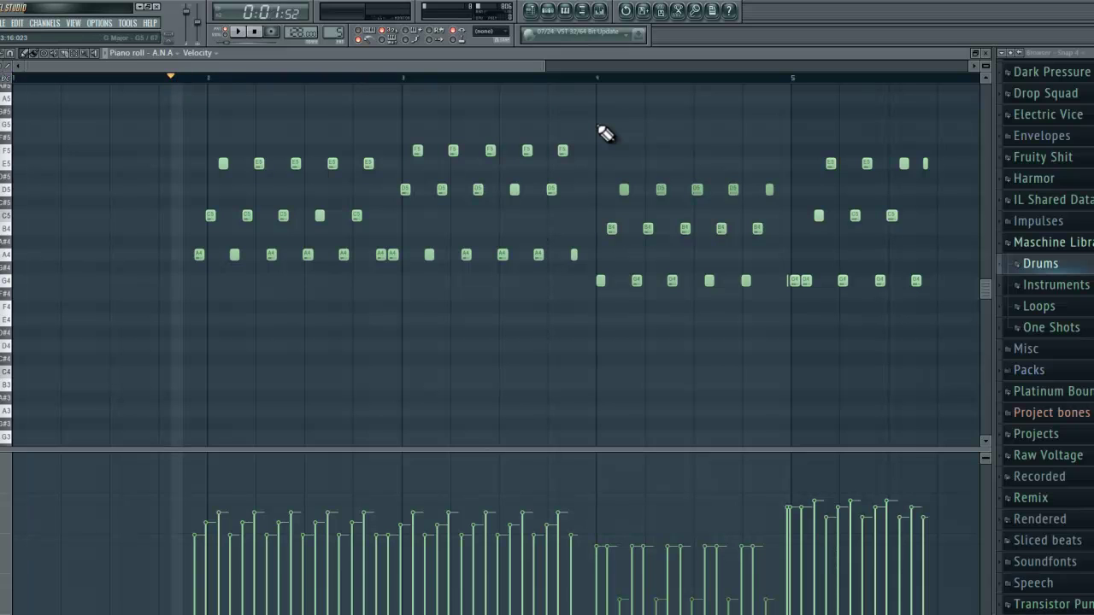
scroll(513, 218, "up", 2)
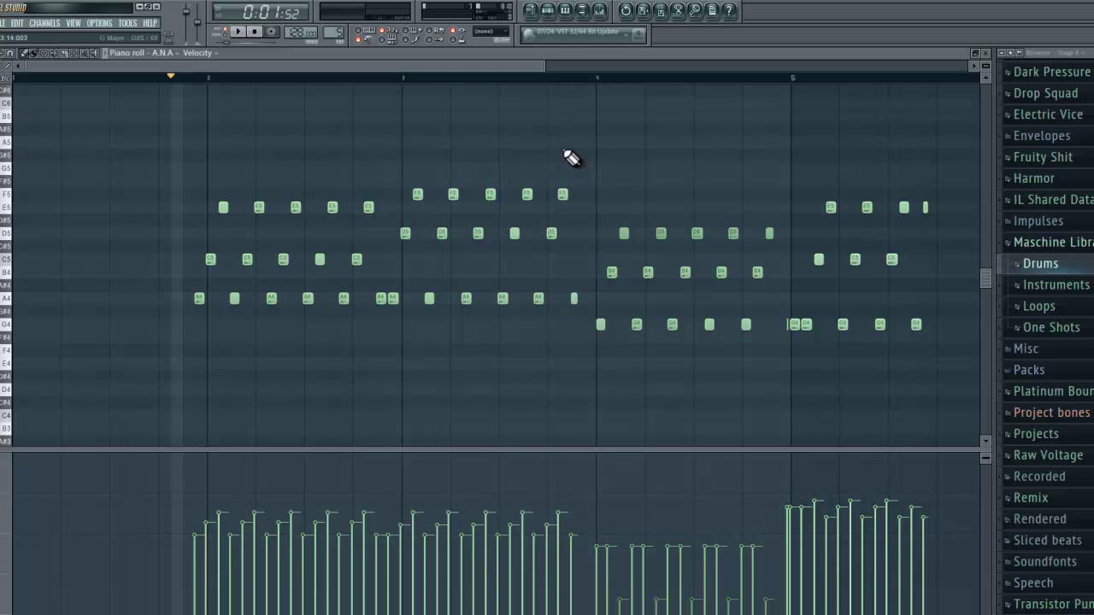
left_click_drag(567, 153, 599, 170)
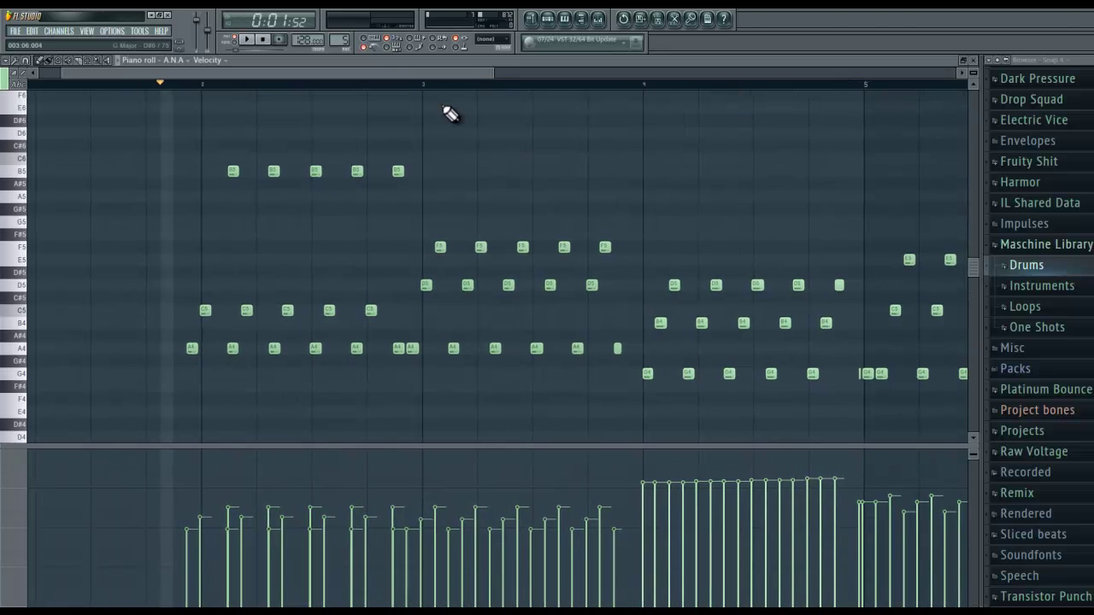
Switch to Pattern 6 in the step sequencer and open the Cream channel's chords in the piano roll
left_click(546, 18)
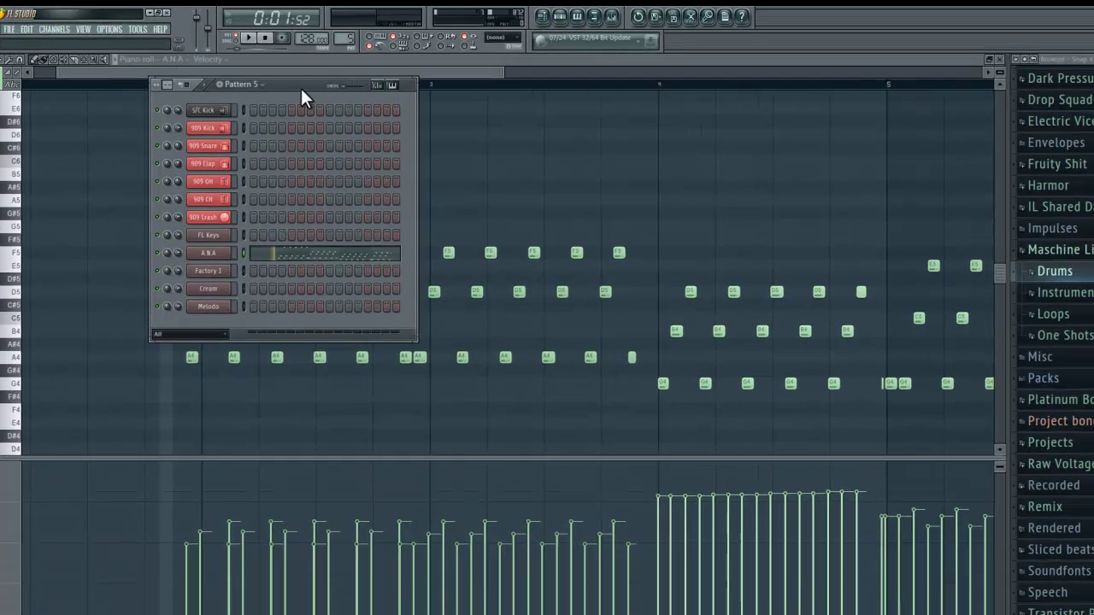
left_click_drag(299, 88, 401, 93)
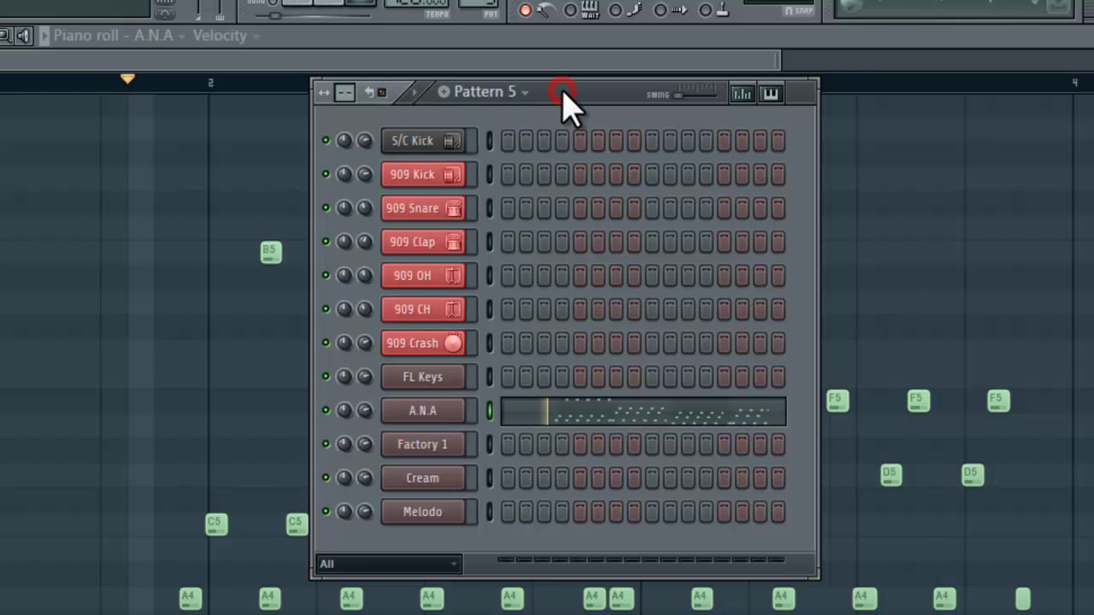
key("plus")
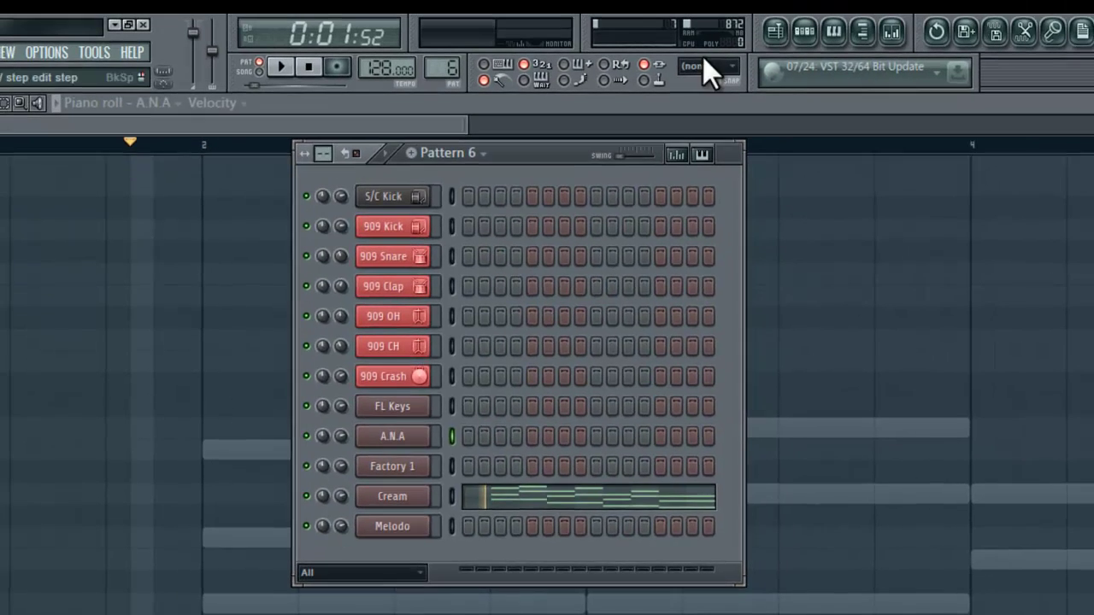
left_click(772, 33)
left_click(802, 32)
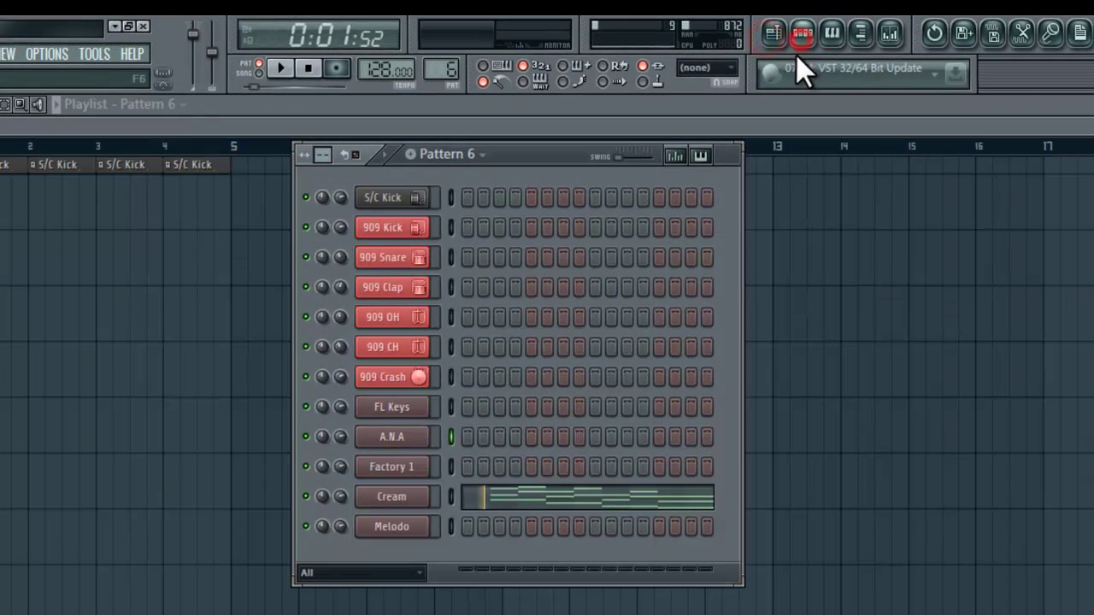
left_click(480, 500)
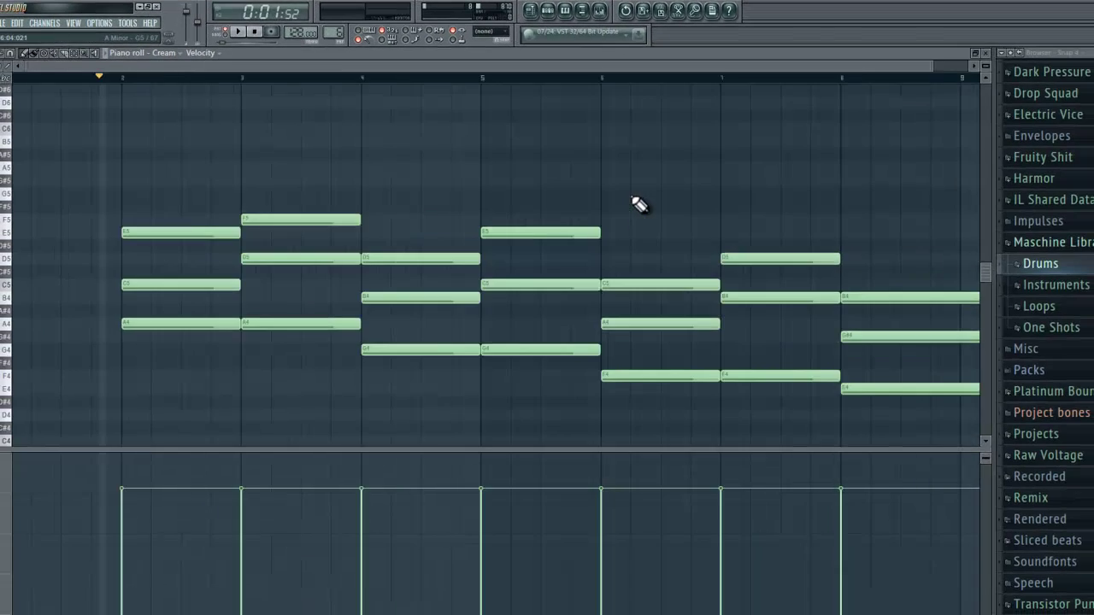
Reopen Melodo from the step sequencer and clear the recorded notes from its workspace
left_click(628, 17)
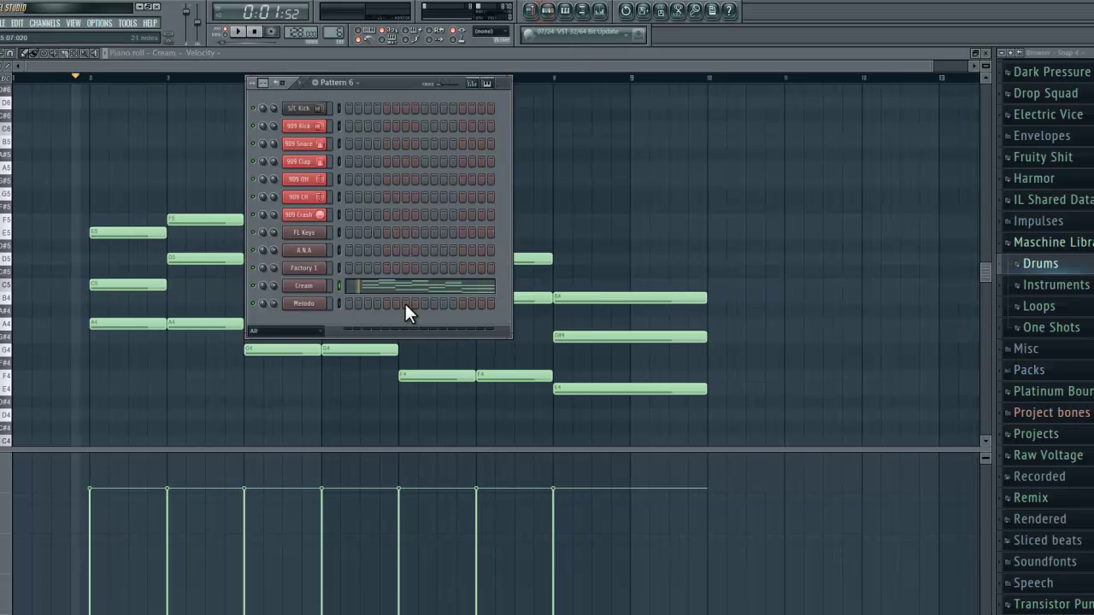
left_click(305, 305)
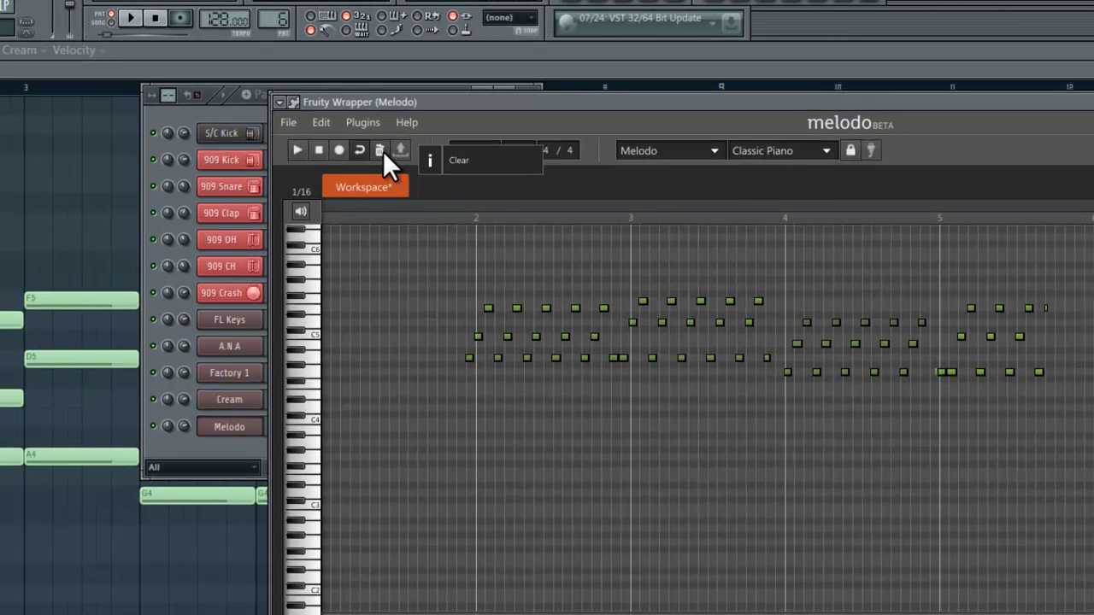
left_click(381, 151)
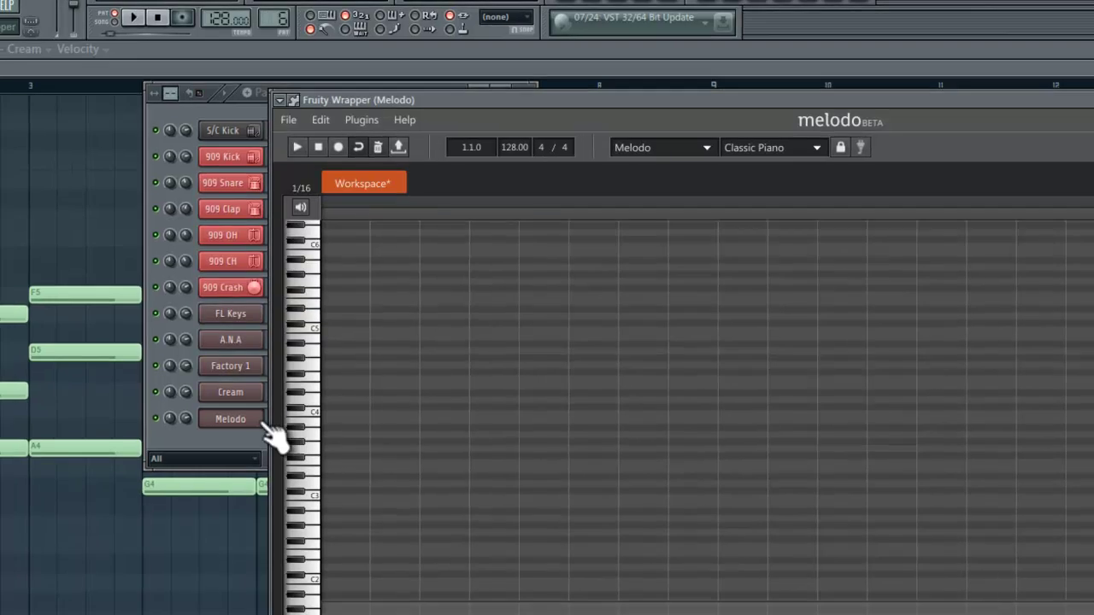
Return to the Cream piano roll and examine the empty bar before the chords start
left_click(244, 445)
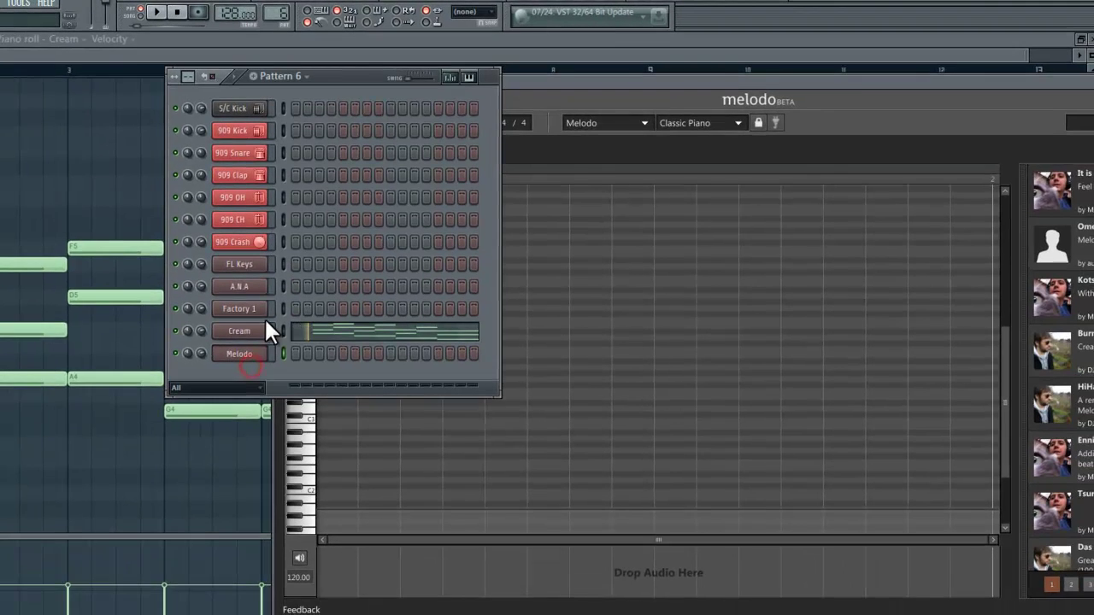
left_click(314, 323)
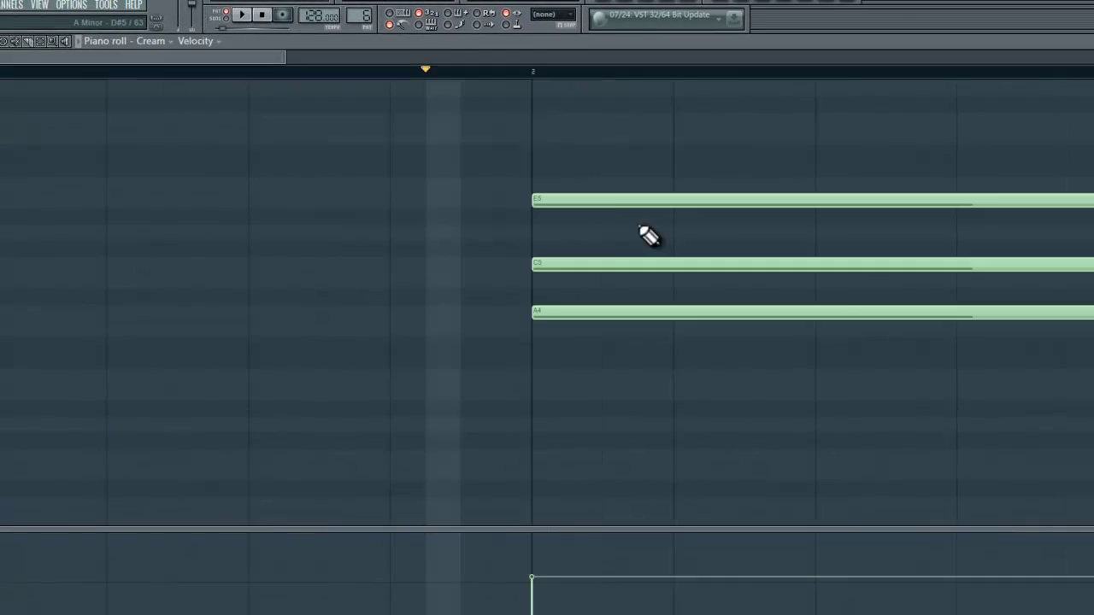
scroll(639, 226, "down", 2)
left_click_drag(583, 225, 519, 325)
scroll(519, 324, "down", 5)
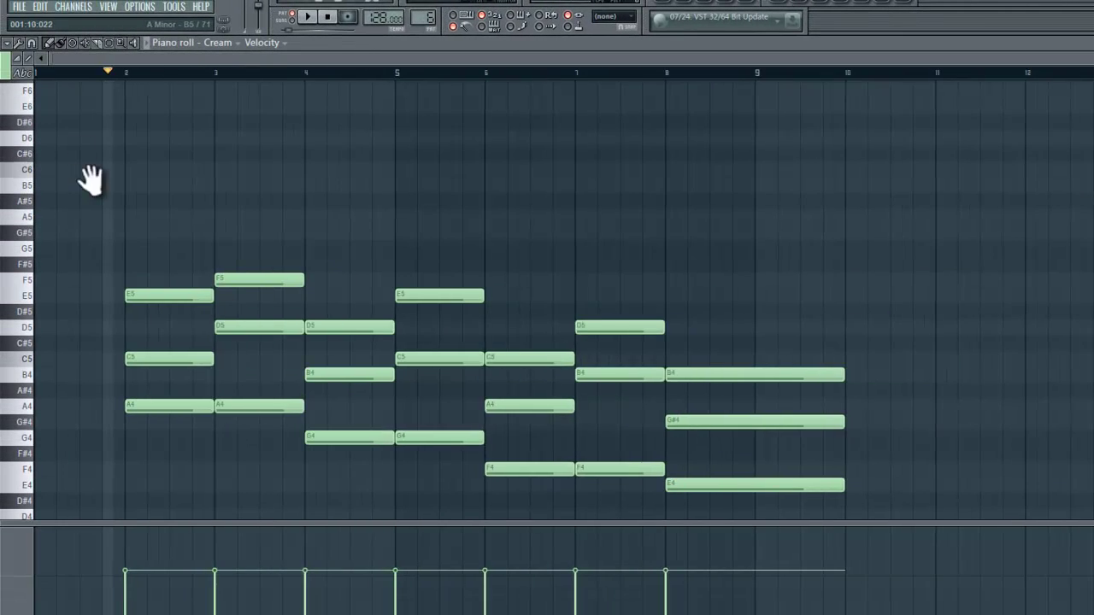
left_click_drag(92, 180, 171, 167)
scroll(198, 181, "up", 4)
left_click_drag(624, 234, 1027, 225)
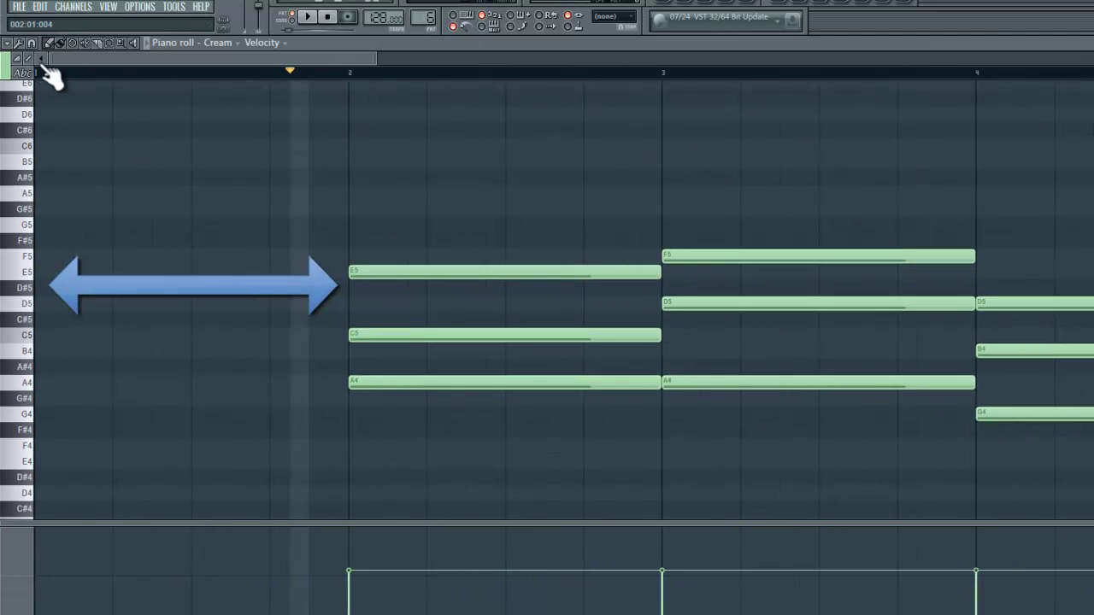
Draw a one-bar F#5 note in the empty first bar of the Cream piano roll and delete it
left_click_drag(115, 245, 39, 245)
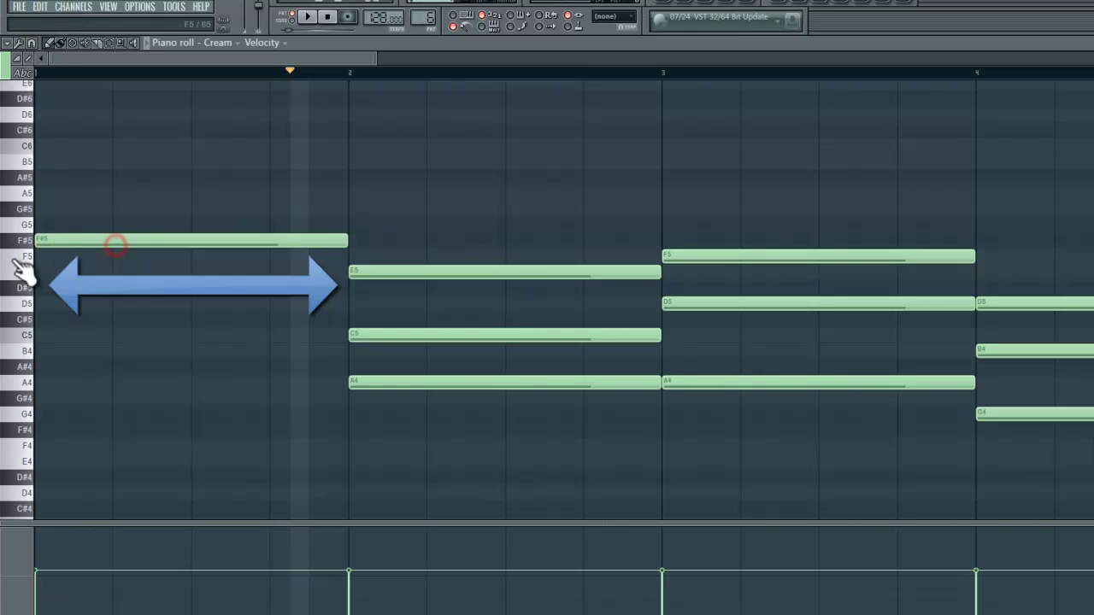
right_click(73, 239)
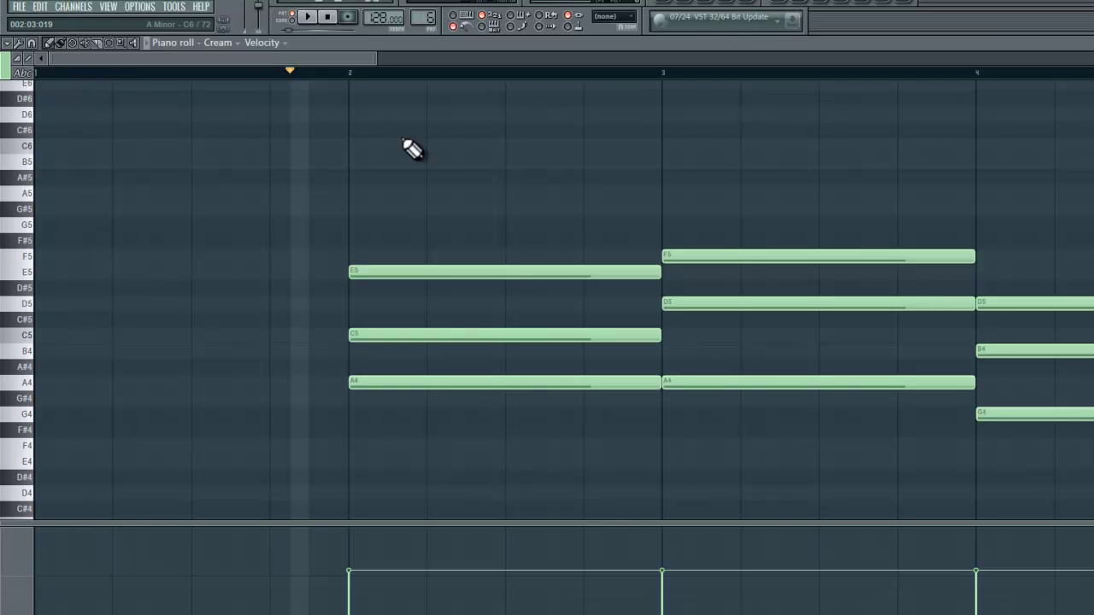
left_click_drag(428, 153, 296, 161)
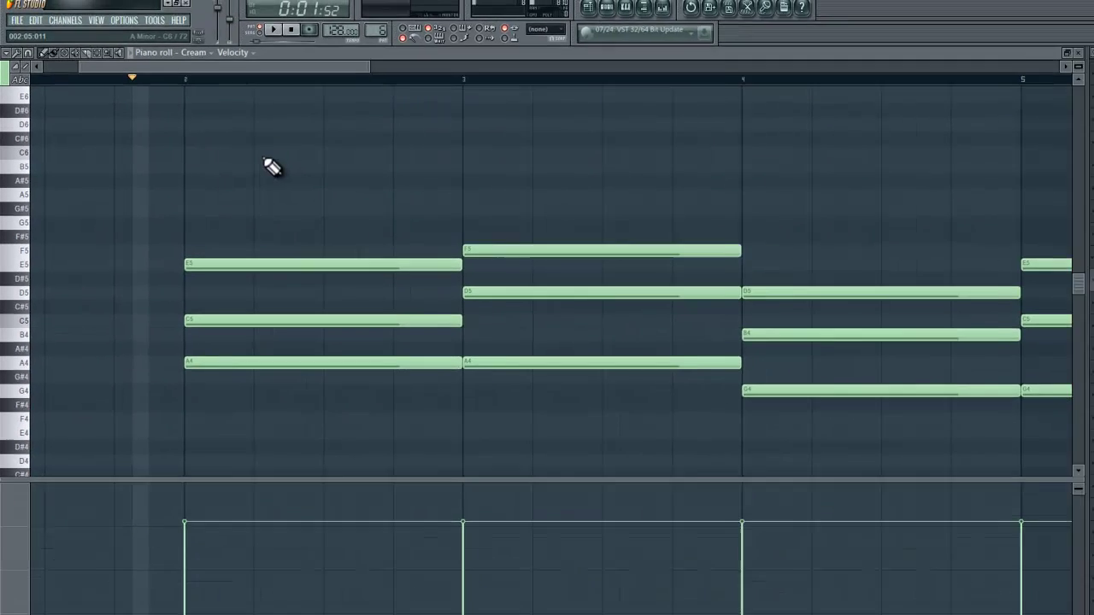
scroll(297, 161, "down", 3, "ctrl")
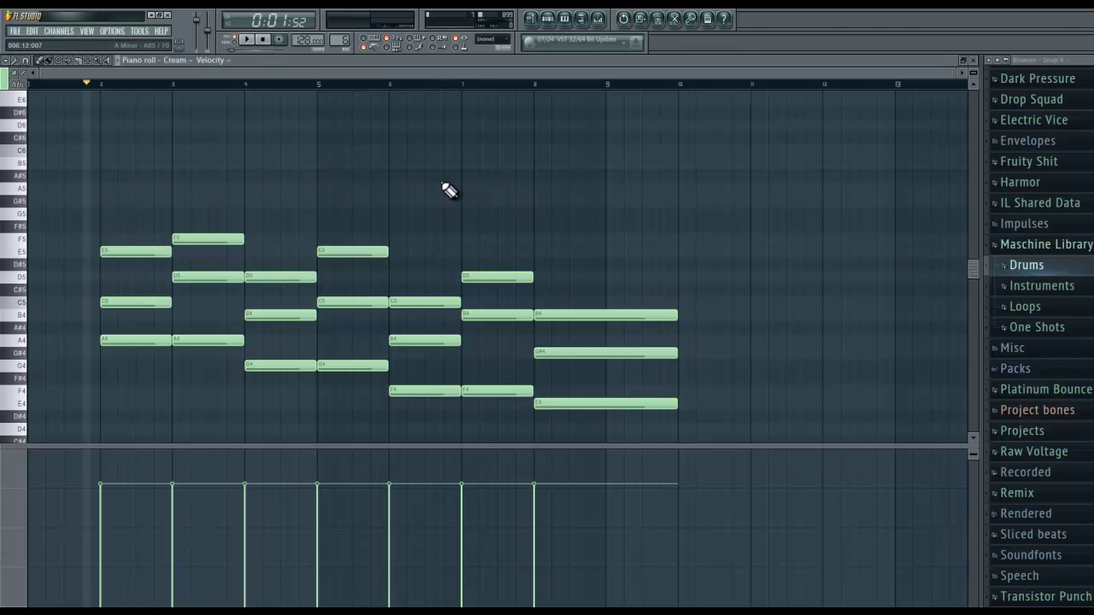
Arm recording in Melodo again and set the playback position to the start of bar 1
left_click(551, 25)
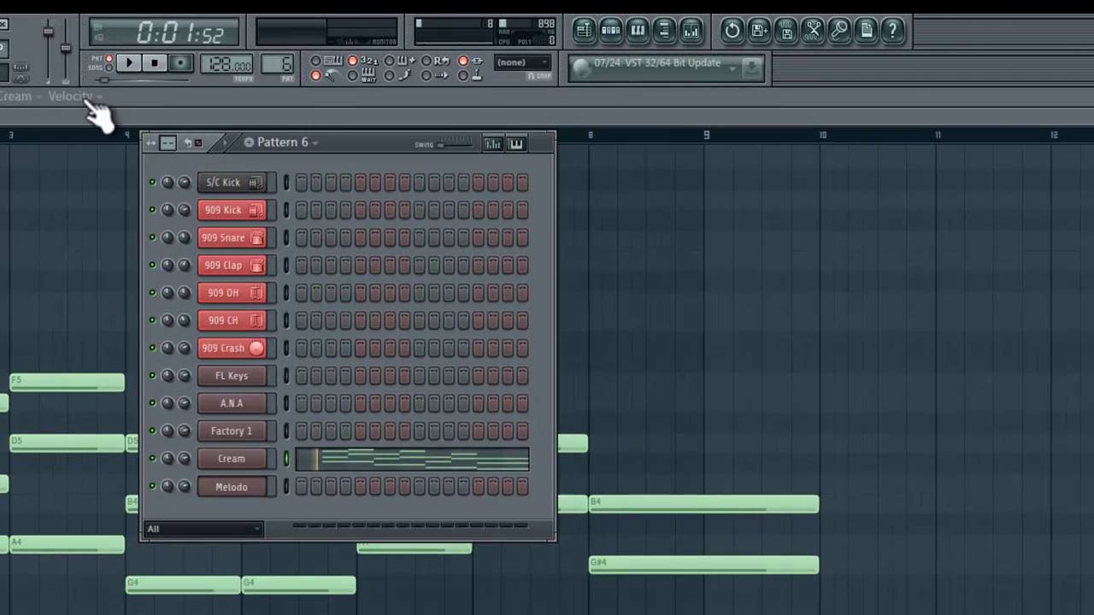
left_click(233, 486)
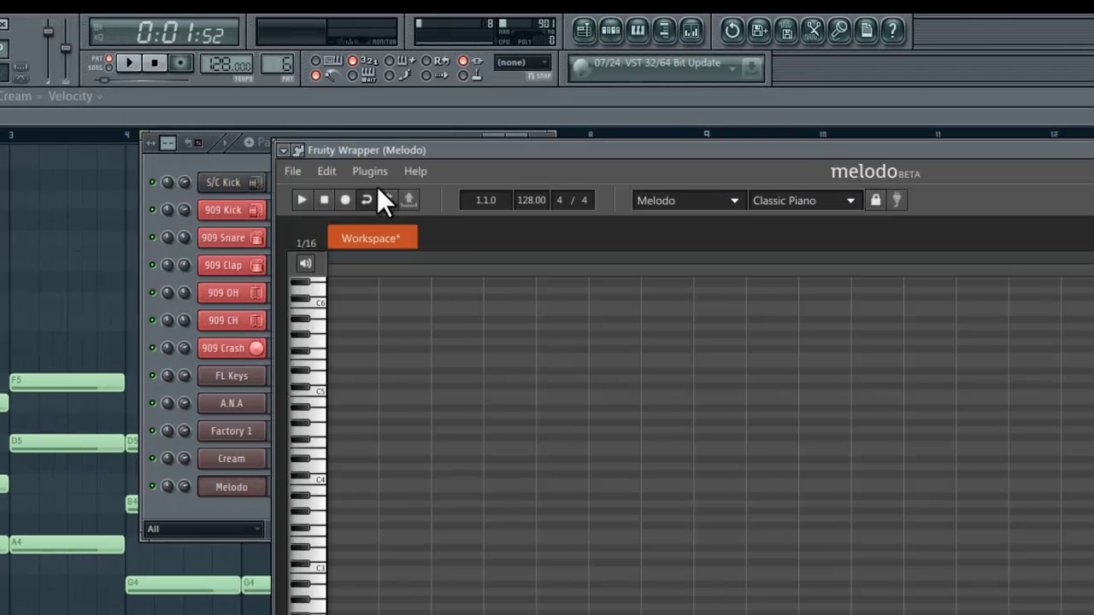
left_click(345, 199)
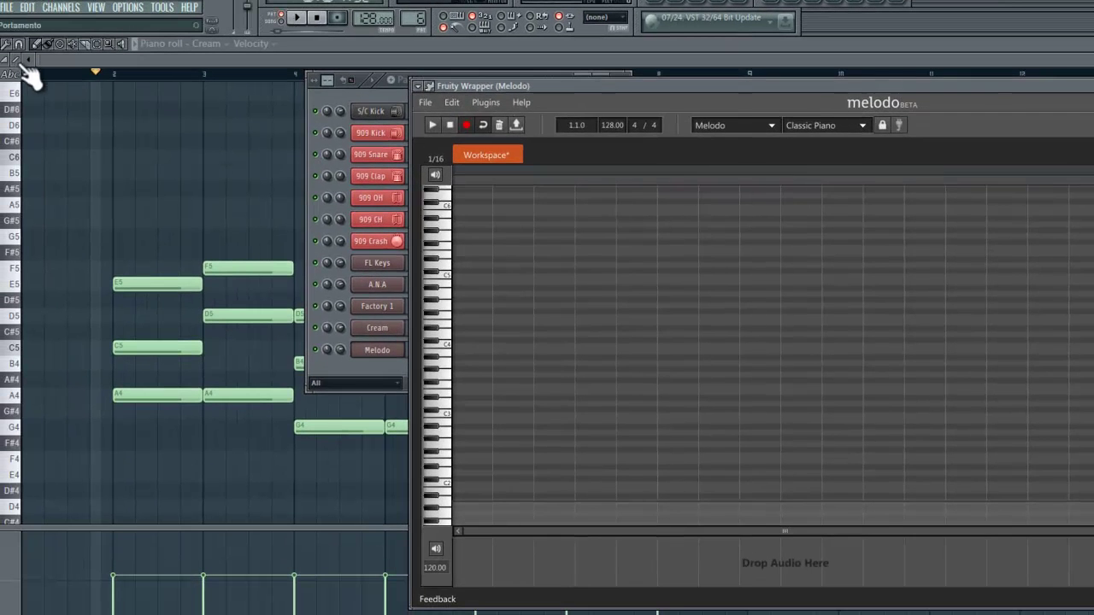
left_click(24, 74)
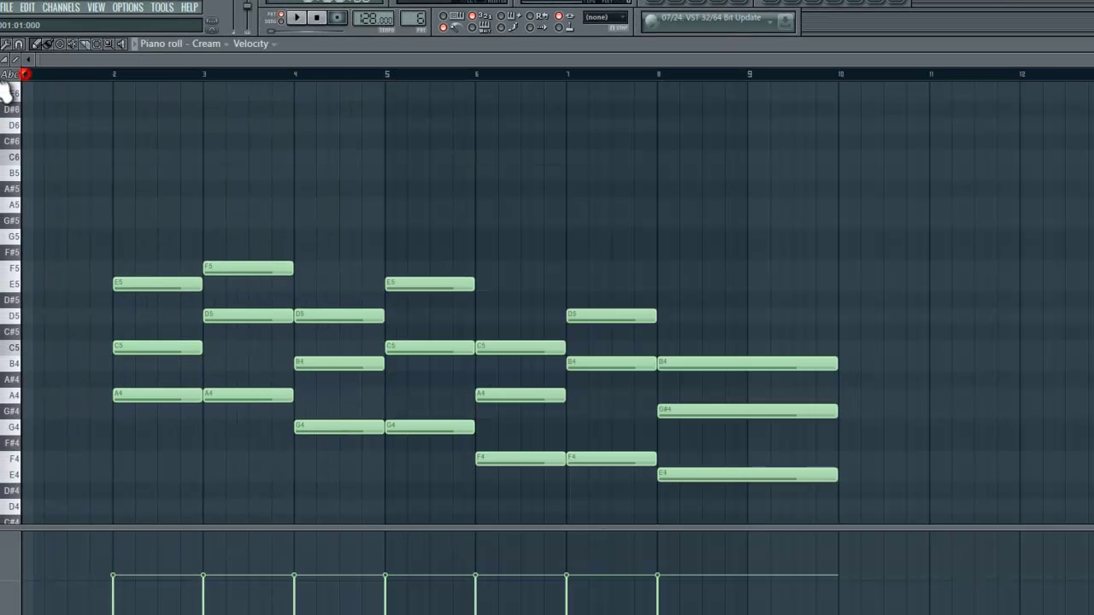
Record the Cream arpeggio into Melodo while varying Cream's Gate knob, ending at 6.4, and stop playback
left_click(675, 4)
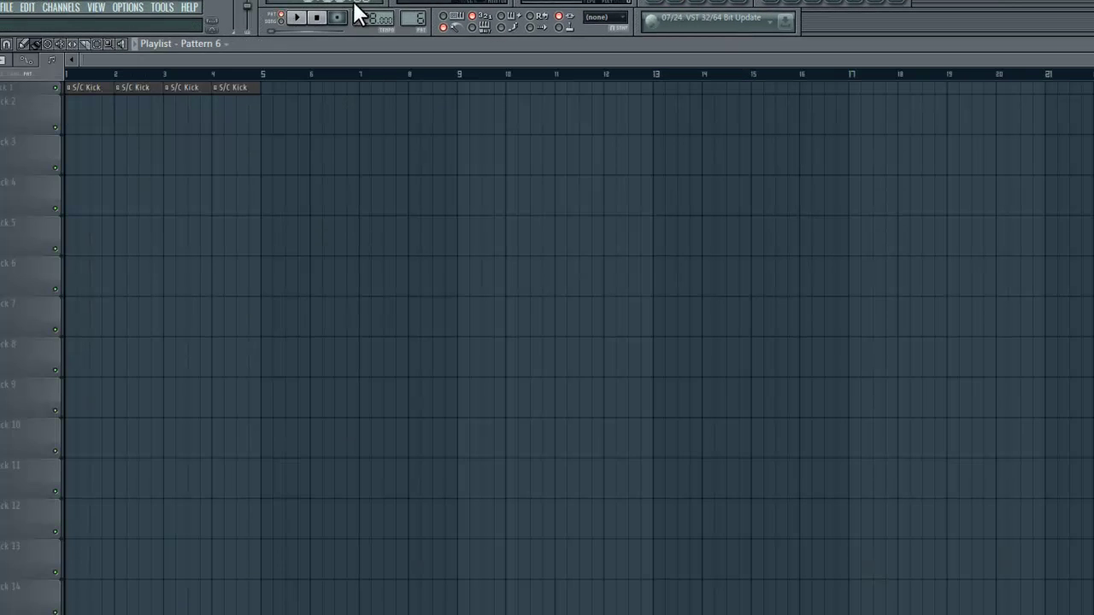
left_click(708, 9)
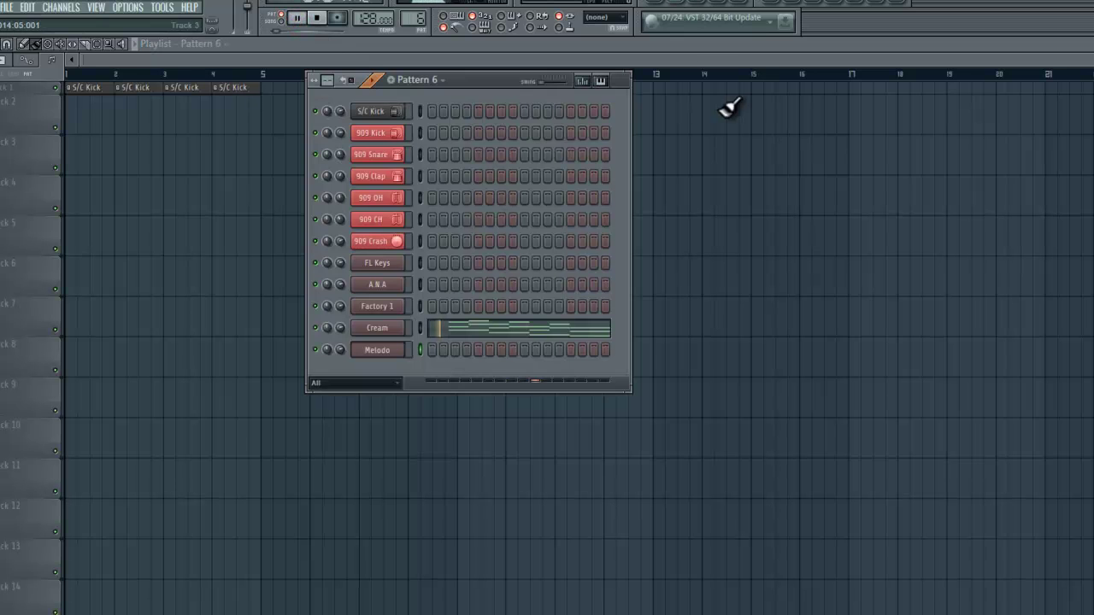
left_click(377, 328)
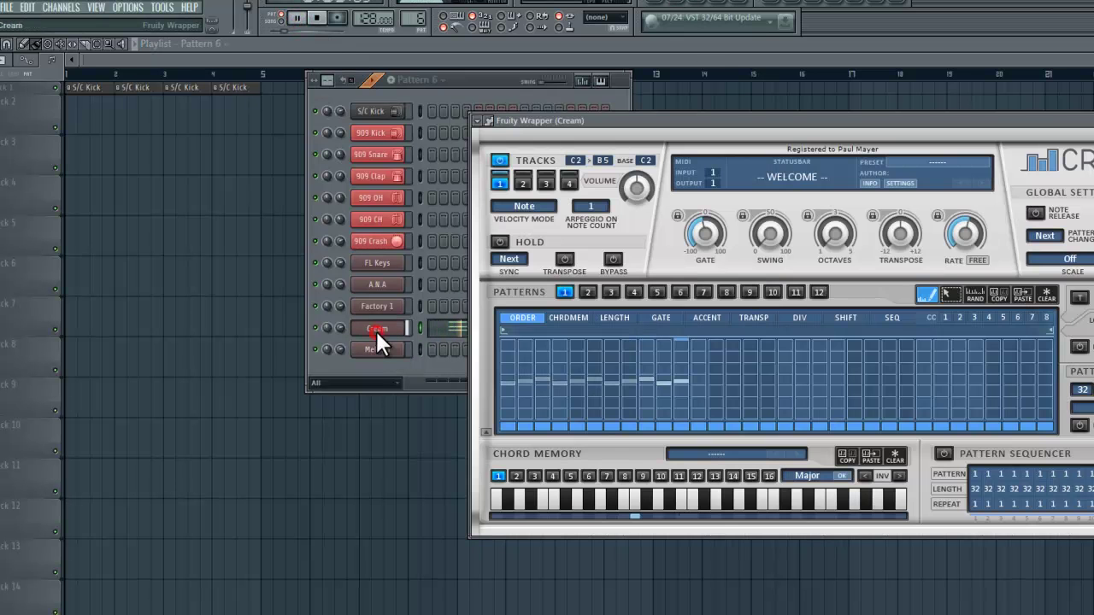
mouse_move(703, 236)
left_mouse_down()
mouse_move(698, 263)
mouse_move(718, 322)
mouse_move(701, 224)
left_mouse_up()
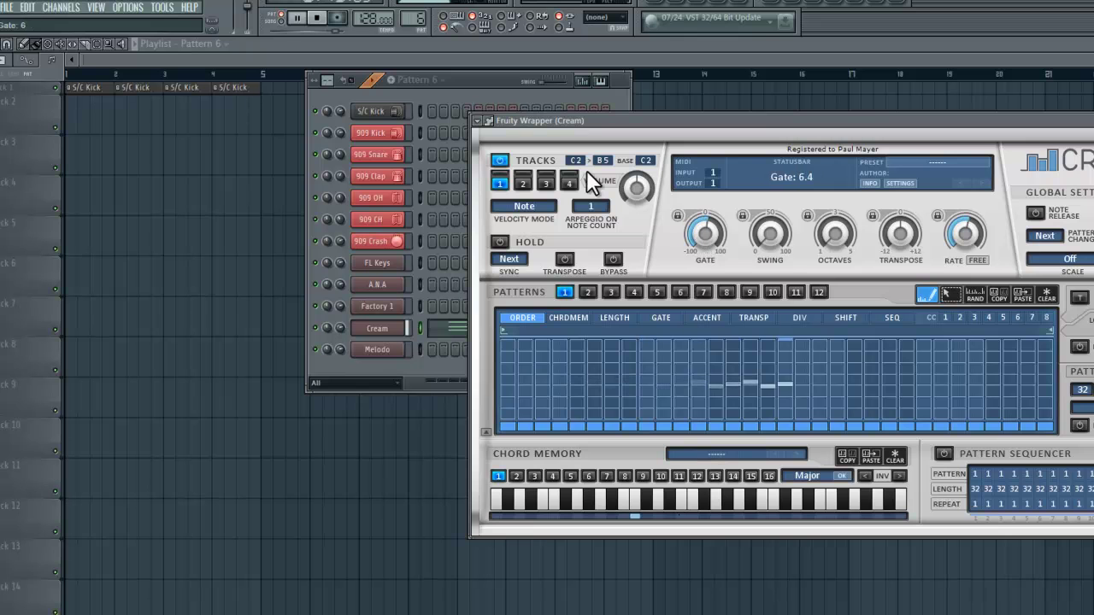
left_click(317, 18)
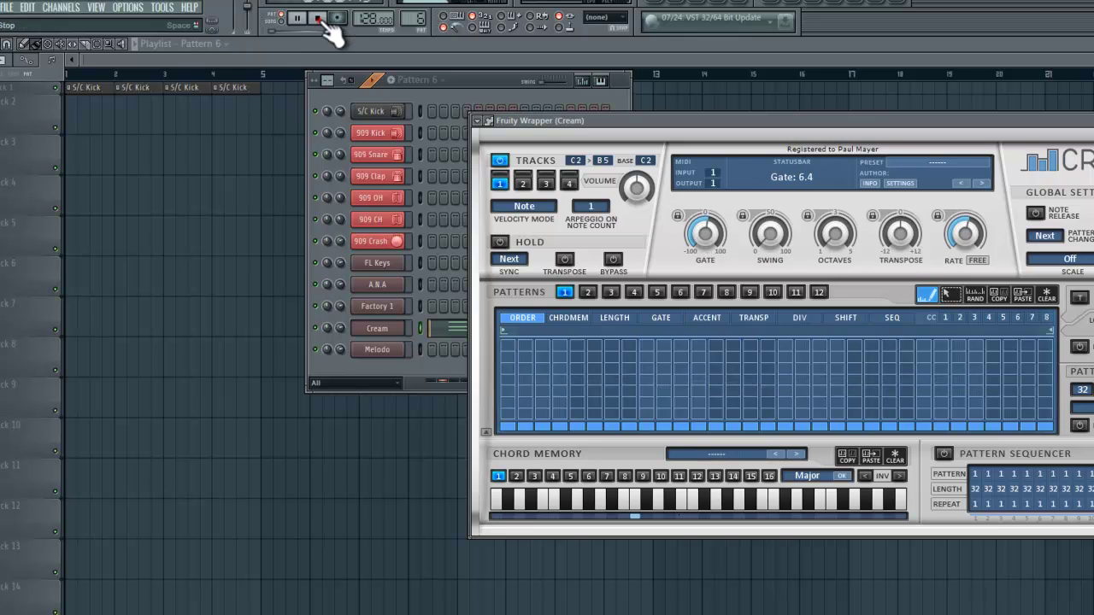
Open Melodo beside the step sequencer and transfer its recorded workspace notes to the A.N.A channel's piano roll
left_click(389, 350)
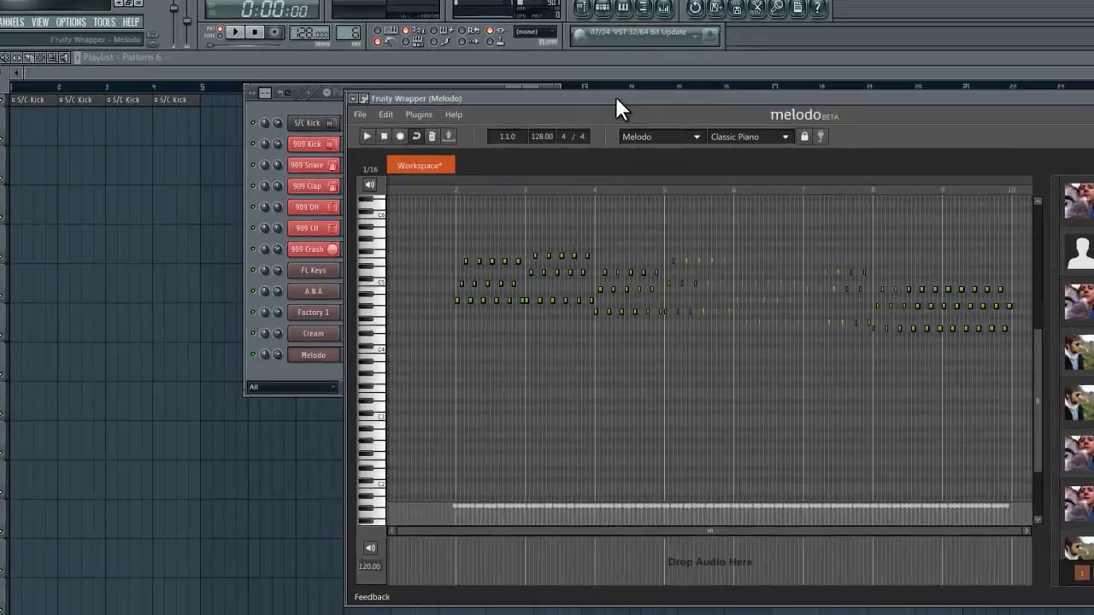
left_click_drag(560, 87, 686, 73)
left_click_drag(538, 129, 478, 162)
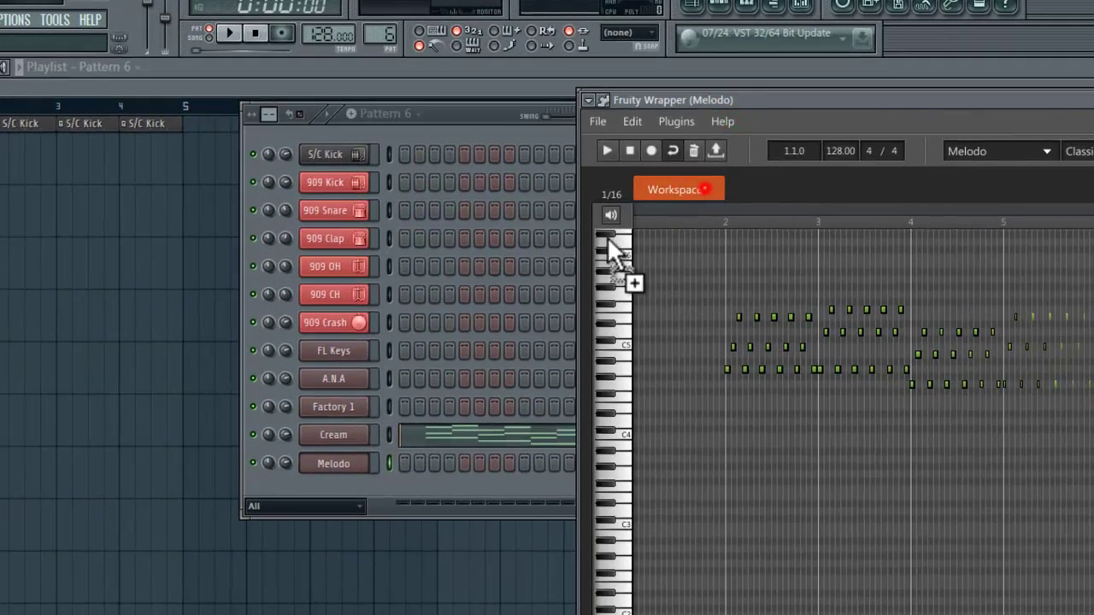
left_click_drag(606, 236, 341, 382)
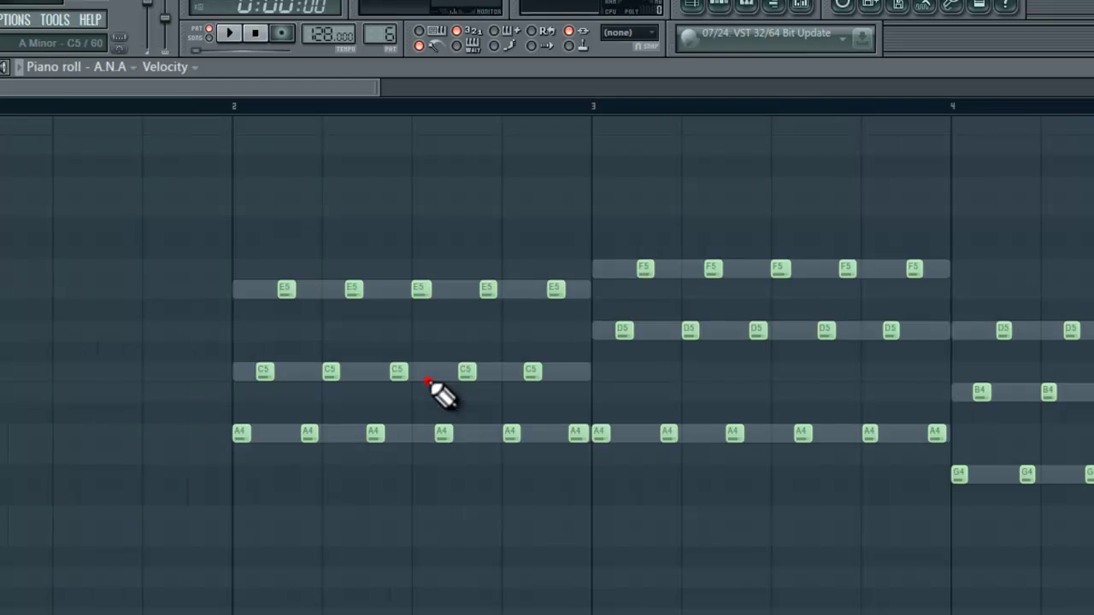
Examine the transferred arpeggio notes in the A.N.A piano roll, comparing their lengths across bars 2 to 9
left_click_drag(789, 386, 522, 464)
left_click_drag(1074, 347, 724, 366)
scroll(725, 366, "down", 3)
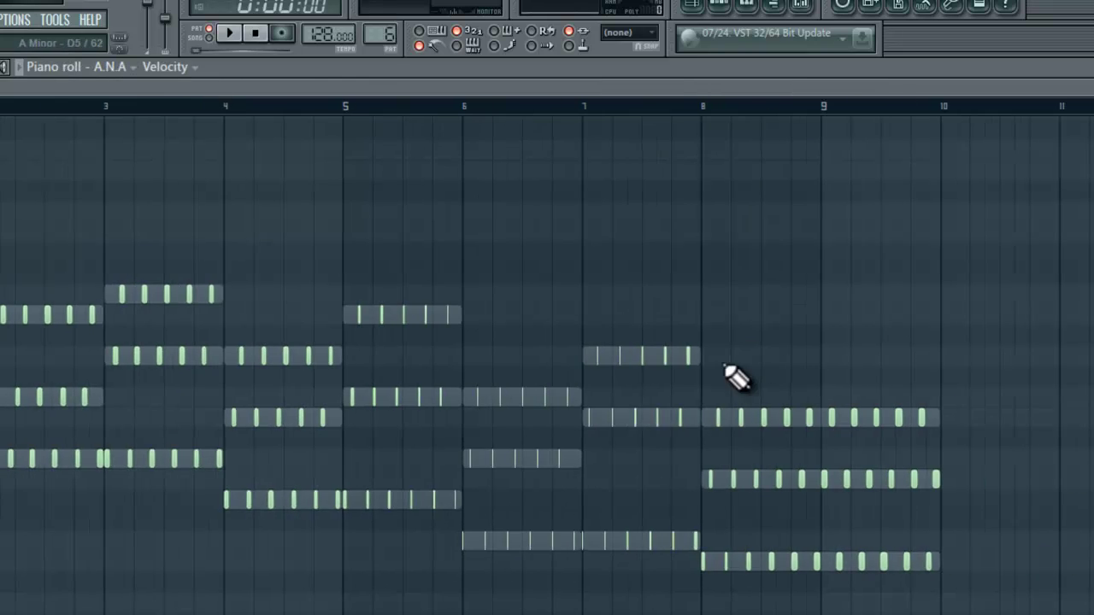
scroll(518, 395, "up", 4)
left_click_drag(605, 296, 902, 226)
scroll(863, 265, "down", 2)
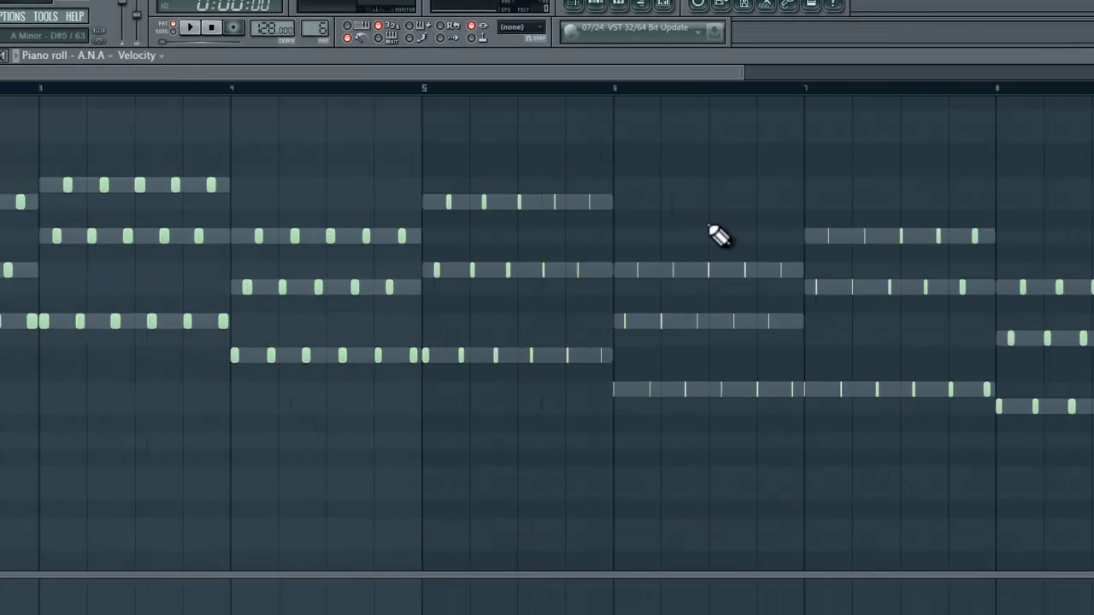
scroll(708, 226, "down", 1)
left_click_drag(299, 183, 477, 287)
scroll(478, 287, "down", 2)
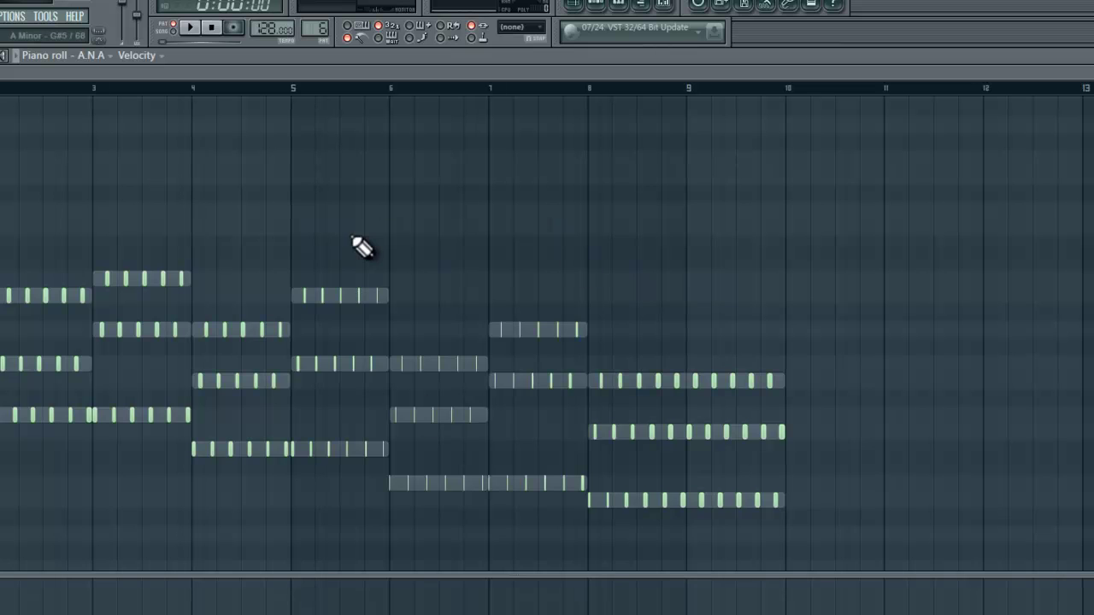
Reopen Melodo from the step sequencer and mute the notes in its workspace
left_click(598, 7)
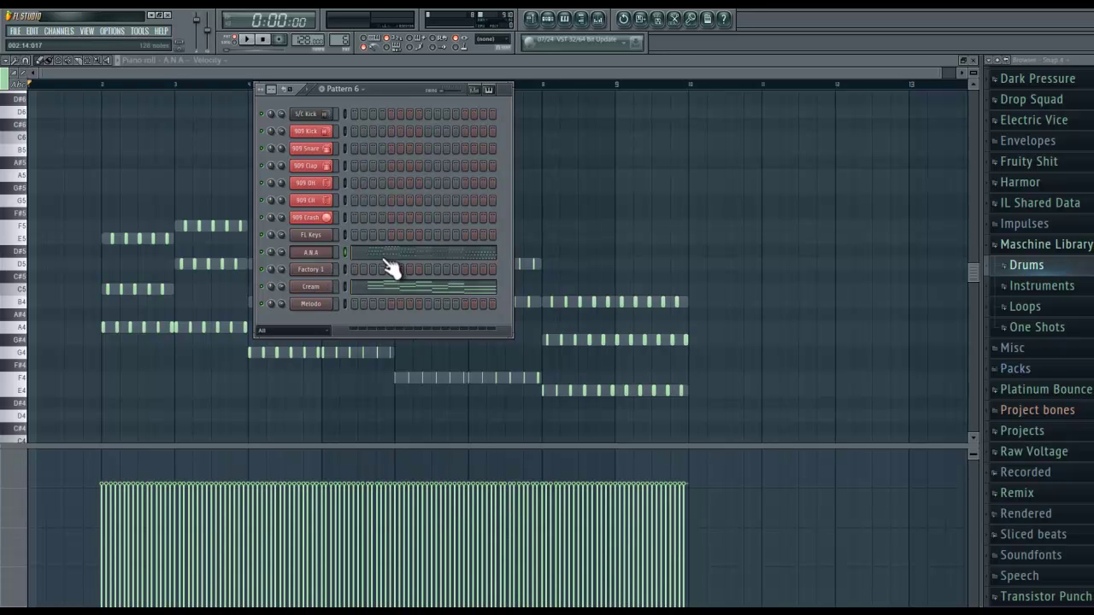
left_click(313, 304)
left_click_drag(639, 80, 420, 70)
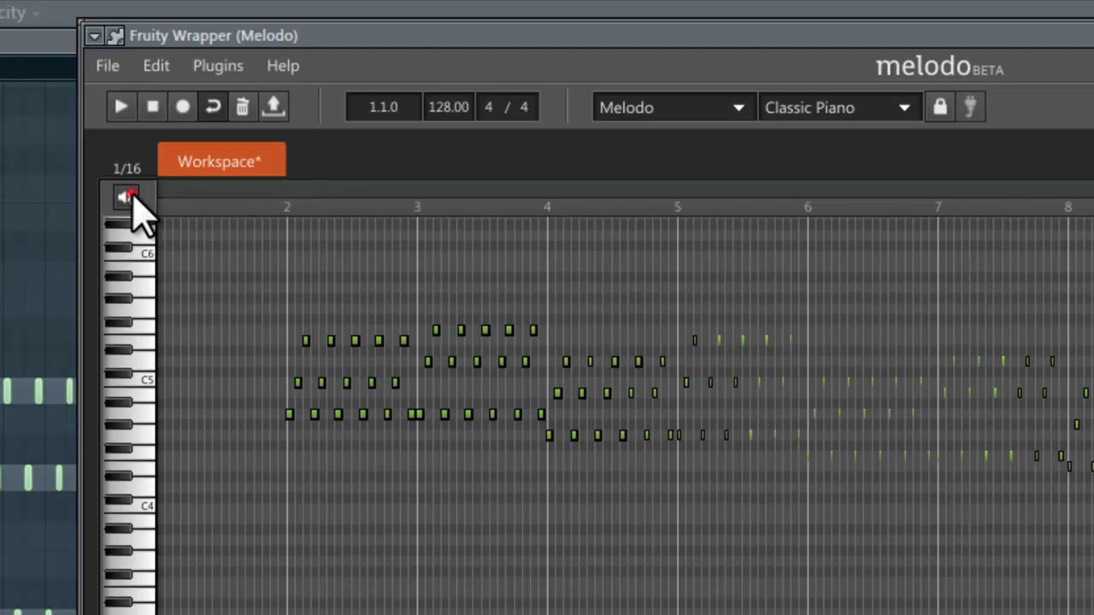
left_click(127, 200)
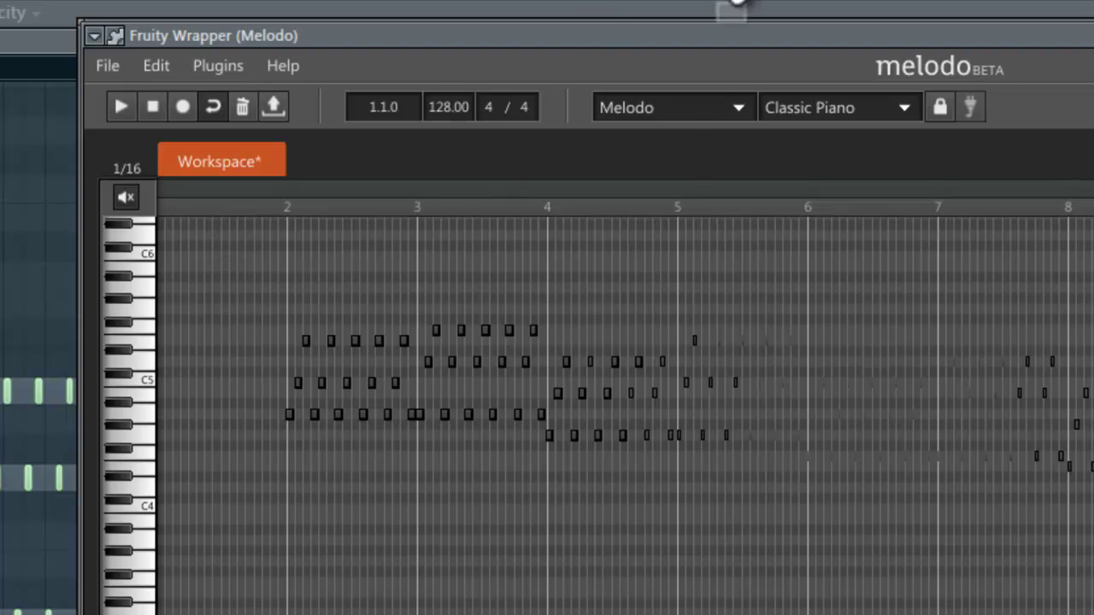
Bring up the step sequencer over Melodo and open the Cream plugin
left_click(718, 1)
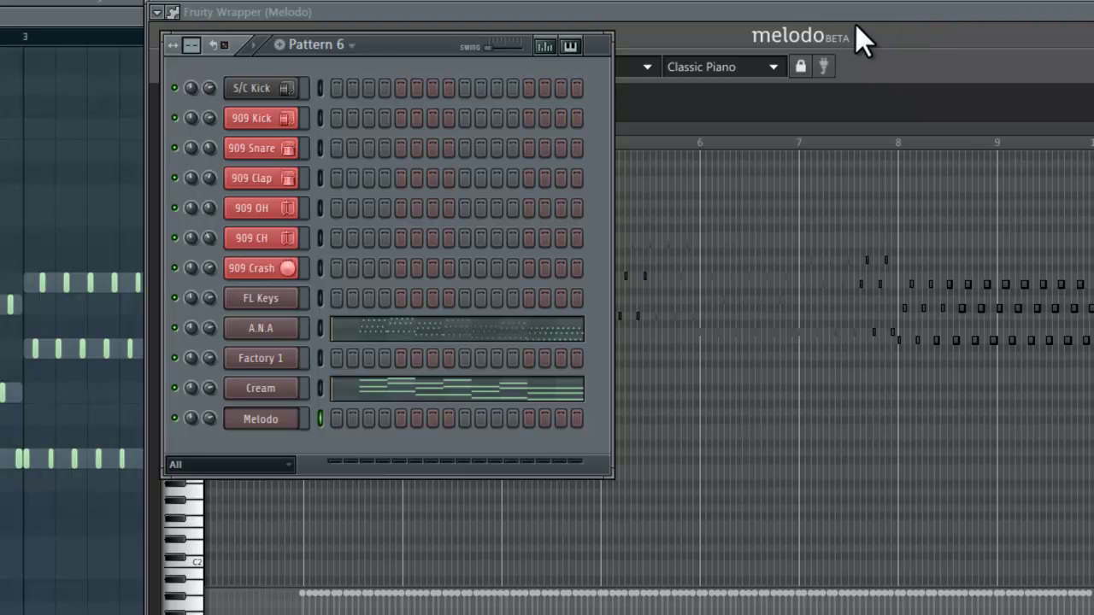
left_click(788, 49)
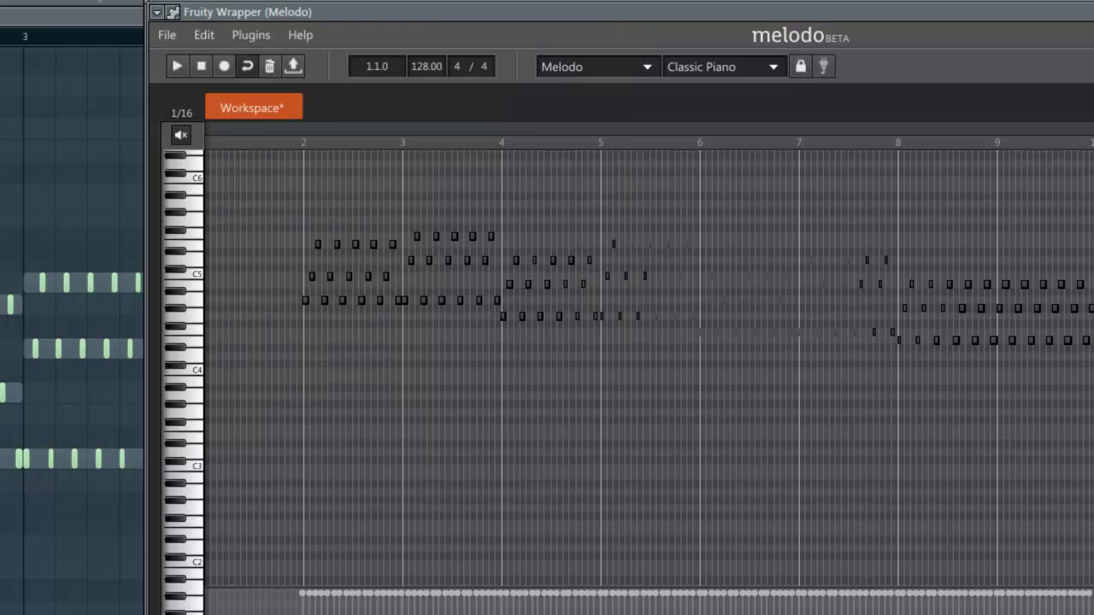
key("F6")
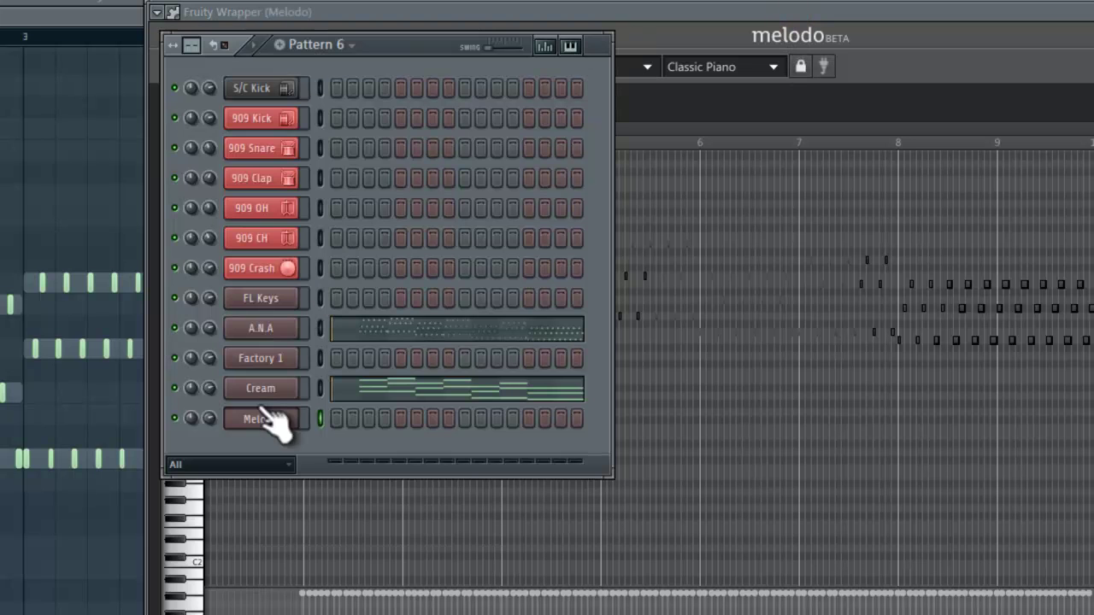
left_click(276, 420)
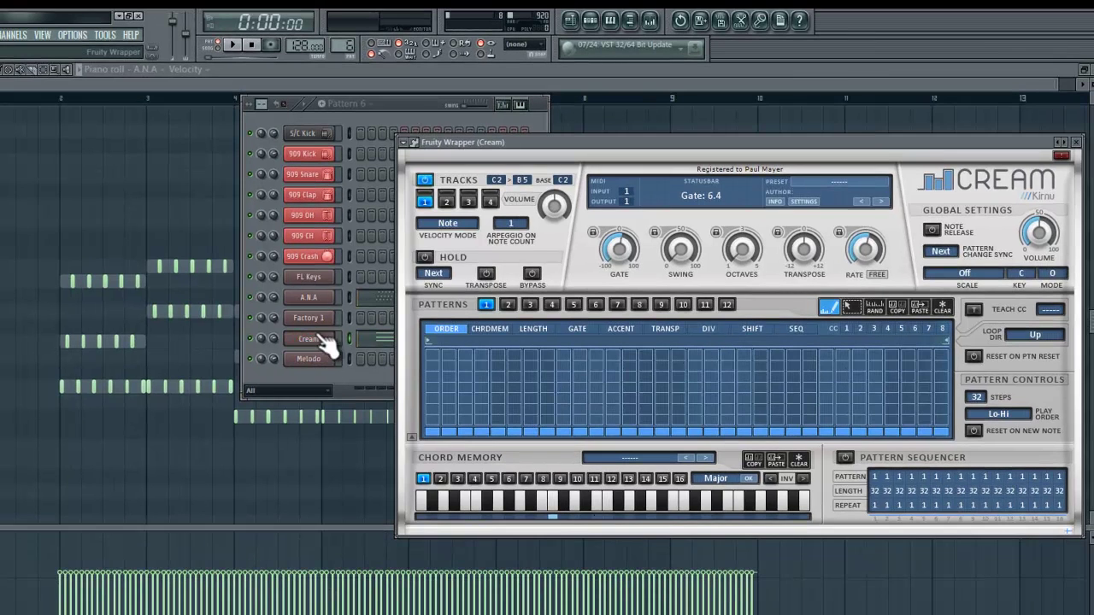
Open A.N.A, check the MIDI port options in its wrapper settings, and return to the synth interface
left_click(310, 298)
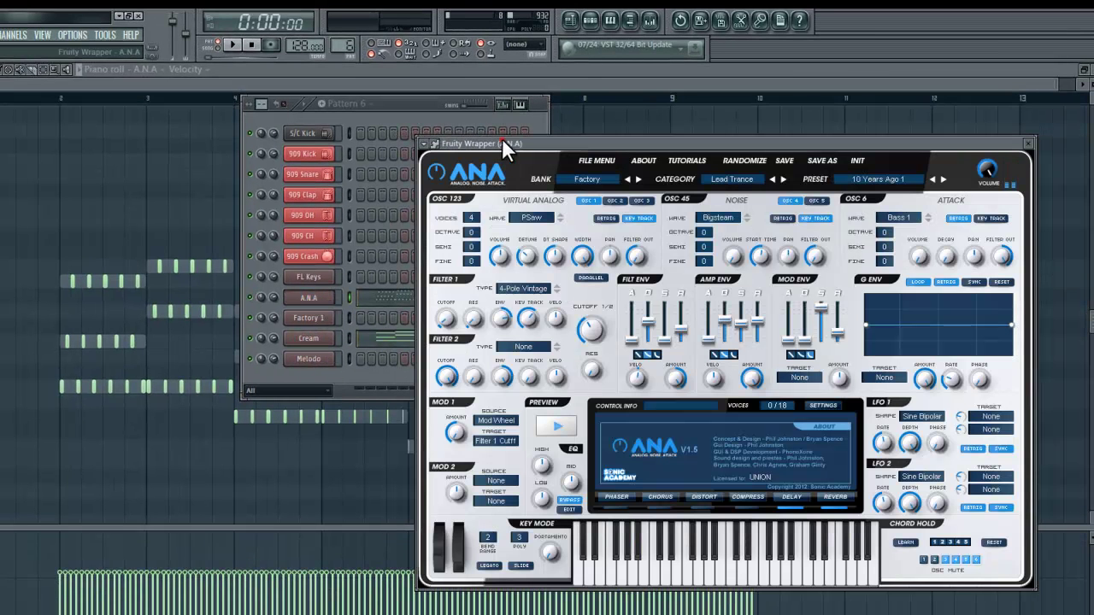
mouse_move(501, 138)
left_mouse_down()
mouse_move(527, 126)
mouse_move(509, 120)
left_mouse_up()
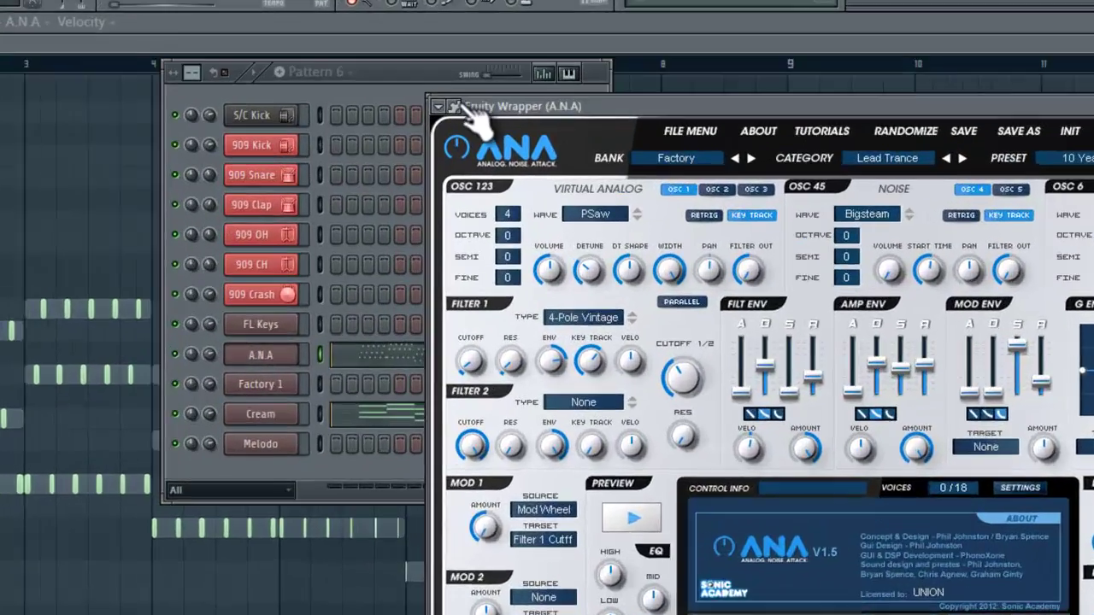
left_click(442, 126)
left_click(490, 231)
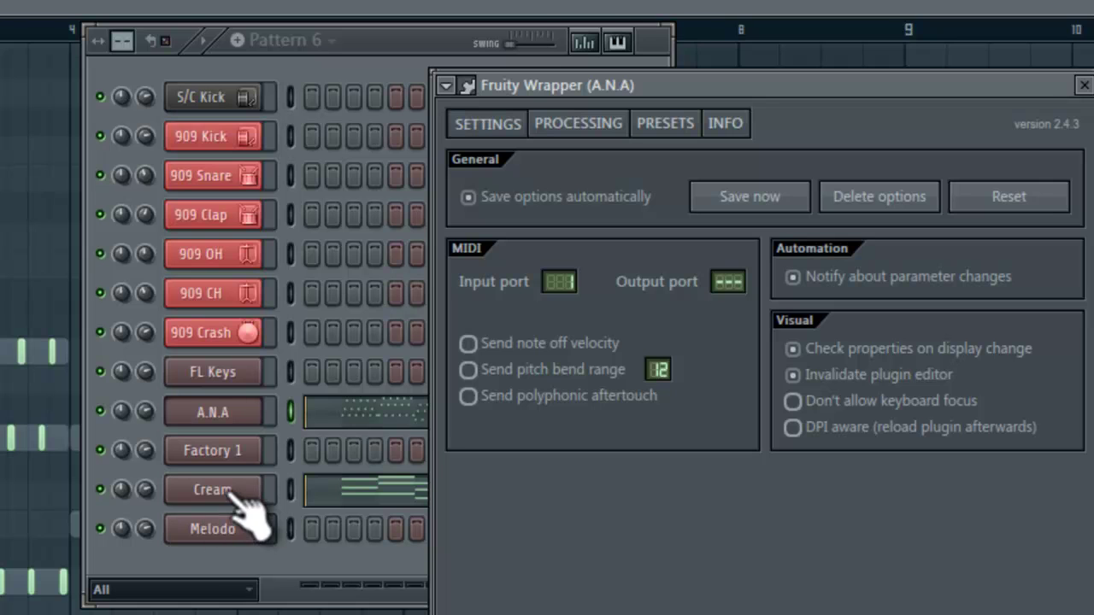
left_click(466, 85)
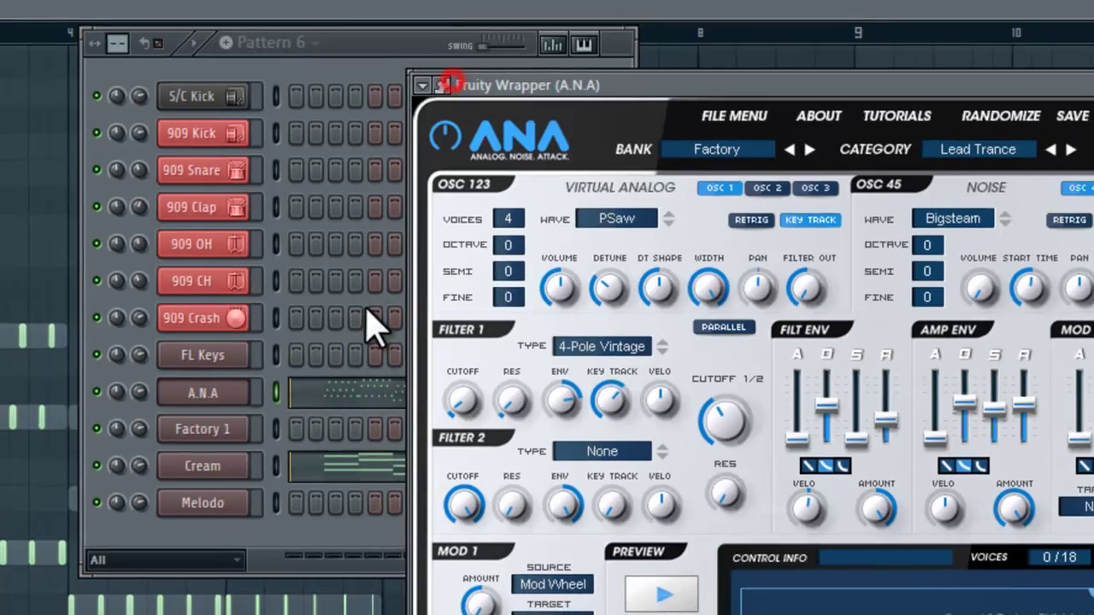
Bring up Melodo, close its window, and open the Cream plugin from the step sequencer
left_click(203, 503)
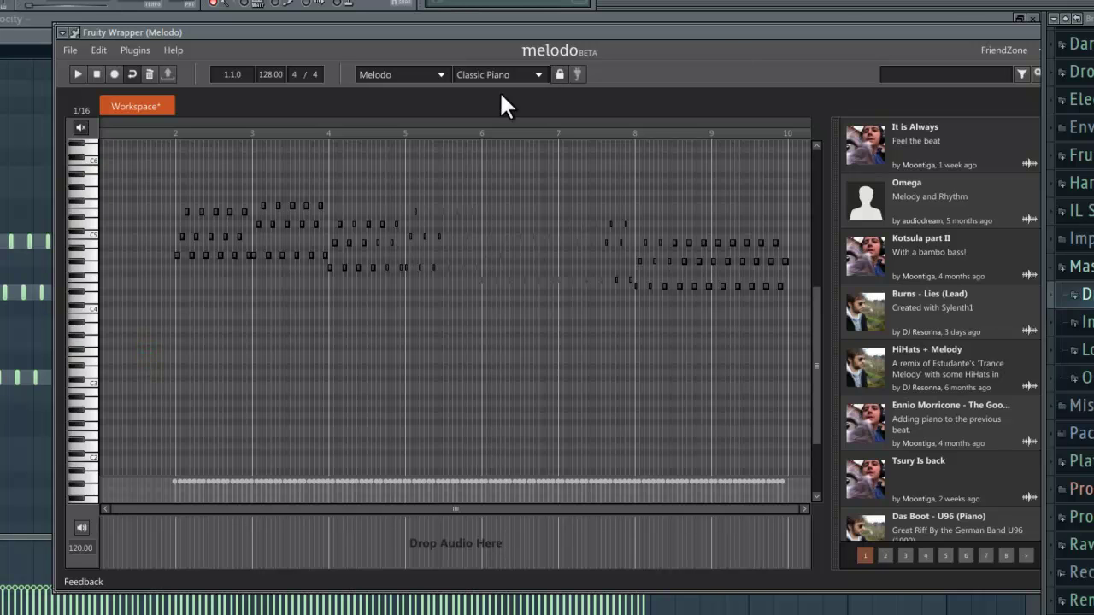
left_click(1033, 21)
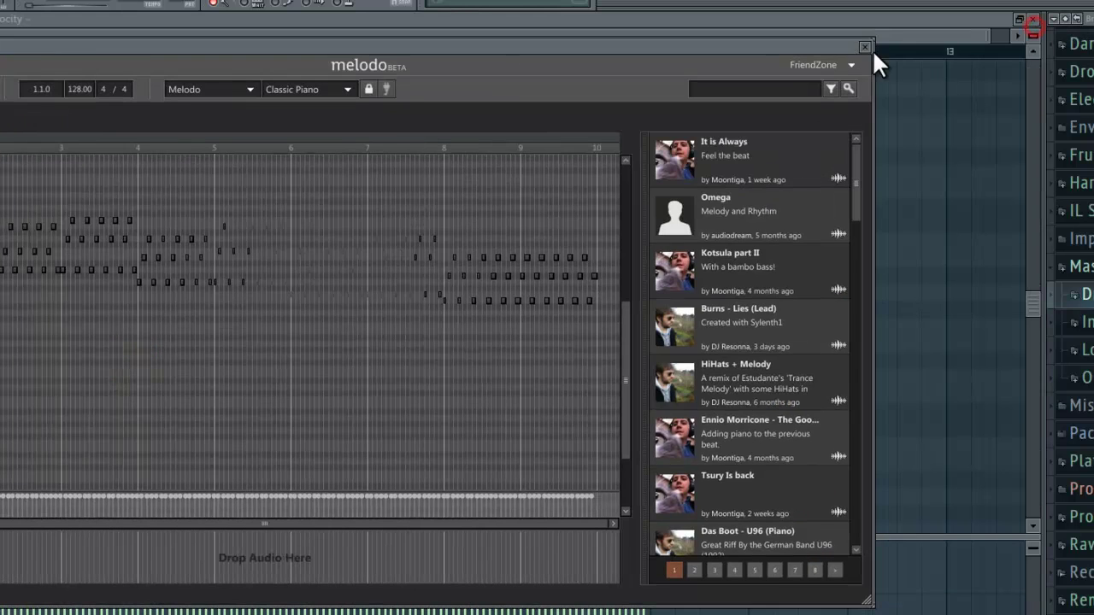
left_click(864, 47)
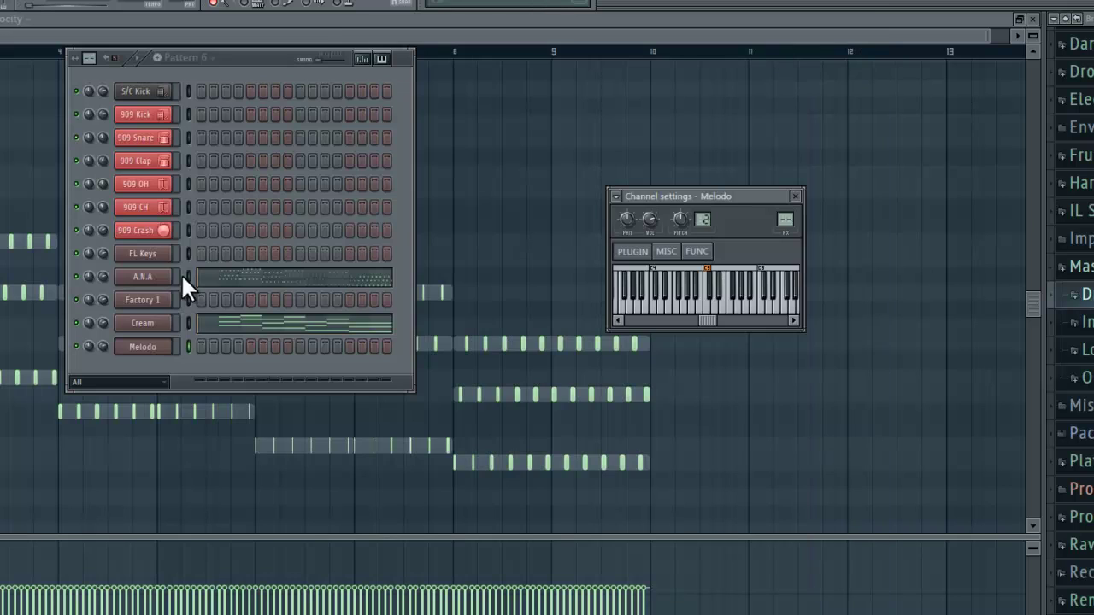
left_click(150, 324)
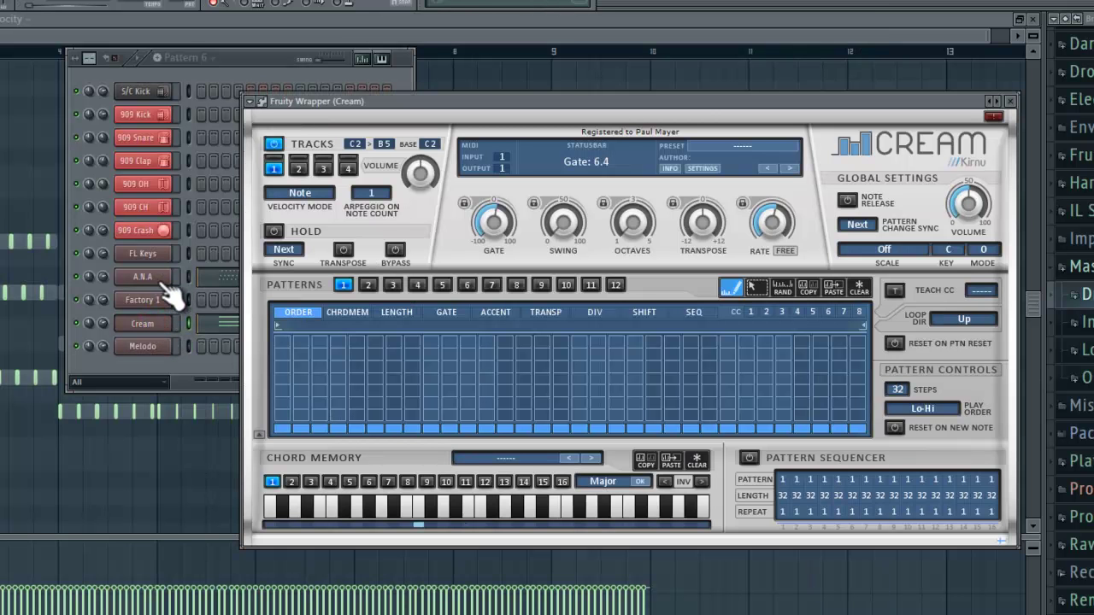
key("space")
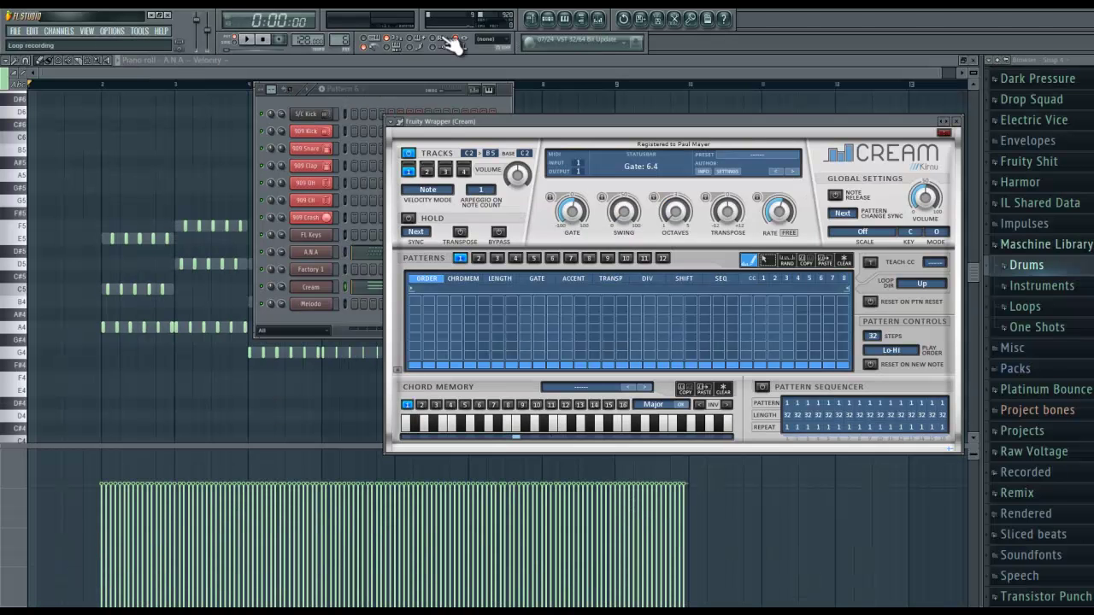
Reopen the A.N.A channel's piano roll from the step sequencer
left_click(611, 76)
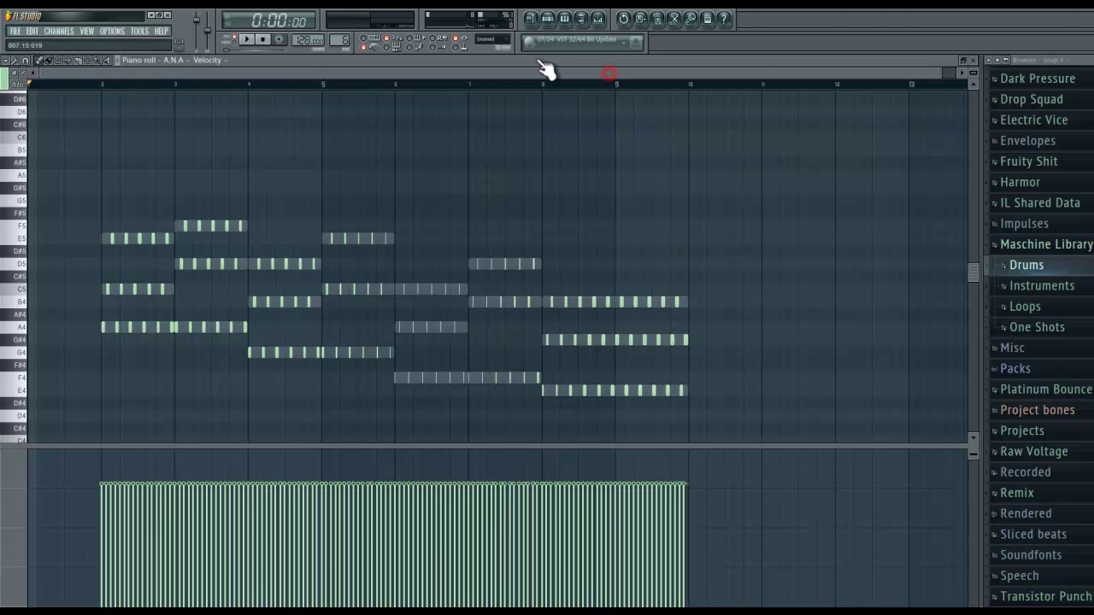
left_click(530, 19)
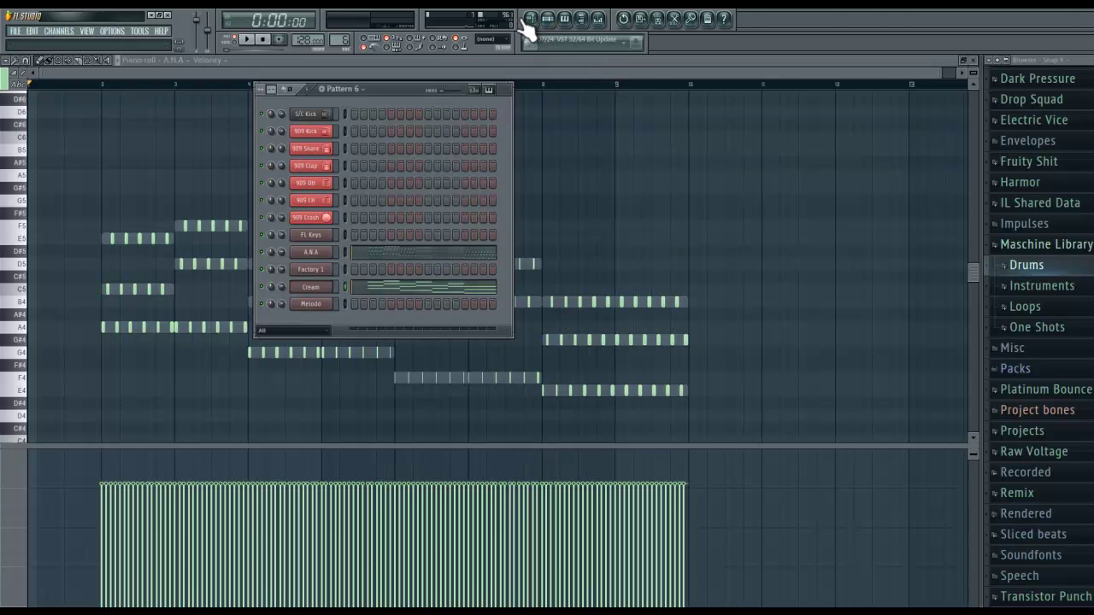
left_click(423, 260)
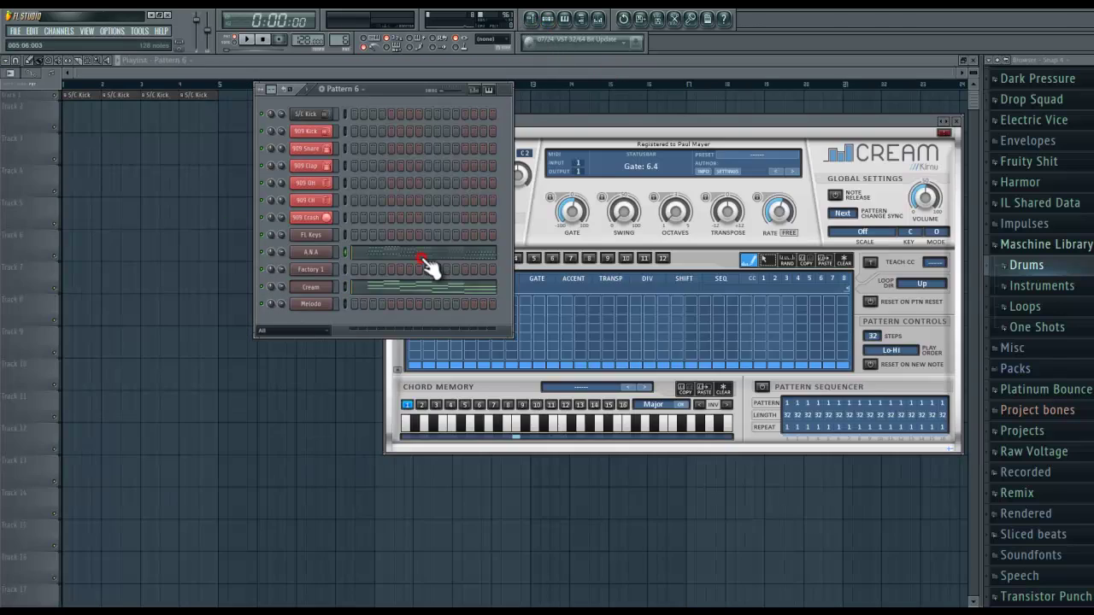
left_click(420, 258)
Select all notes in the A.N.A piano roll and move them one bar earlier to start at bar 1
scroll(525, 259, "down", 3)
left_click_drag(657, 232, 651, 184)
scroll(651, 184, "up", 2)
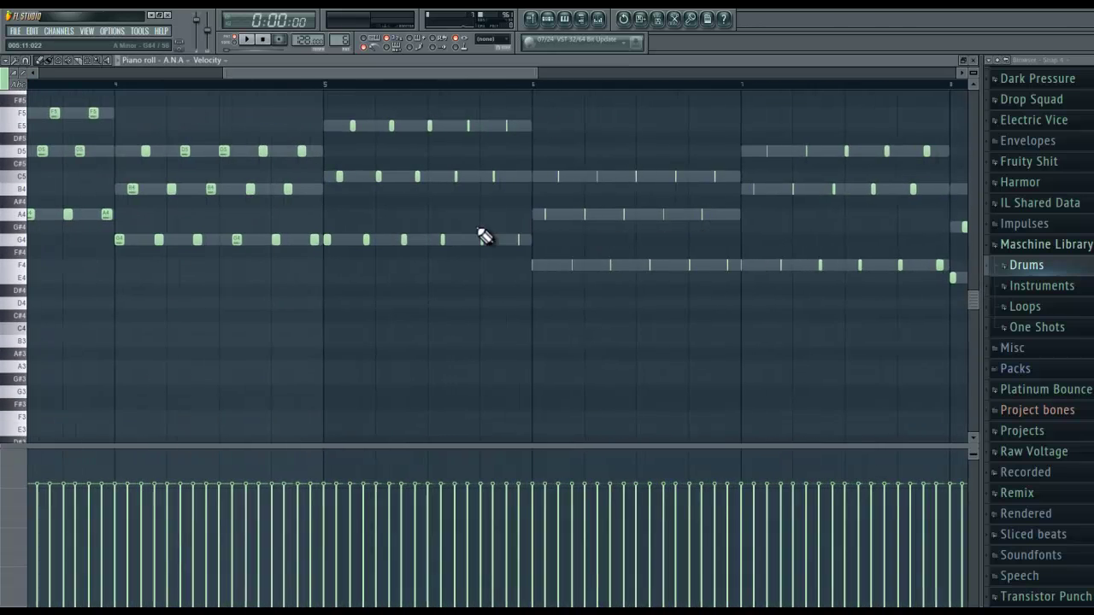
left_click_drag(481, 231, 671, 263)
left_click_drag(283, 131, 394, 249)
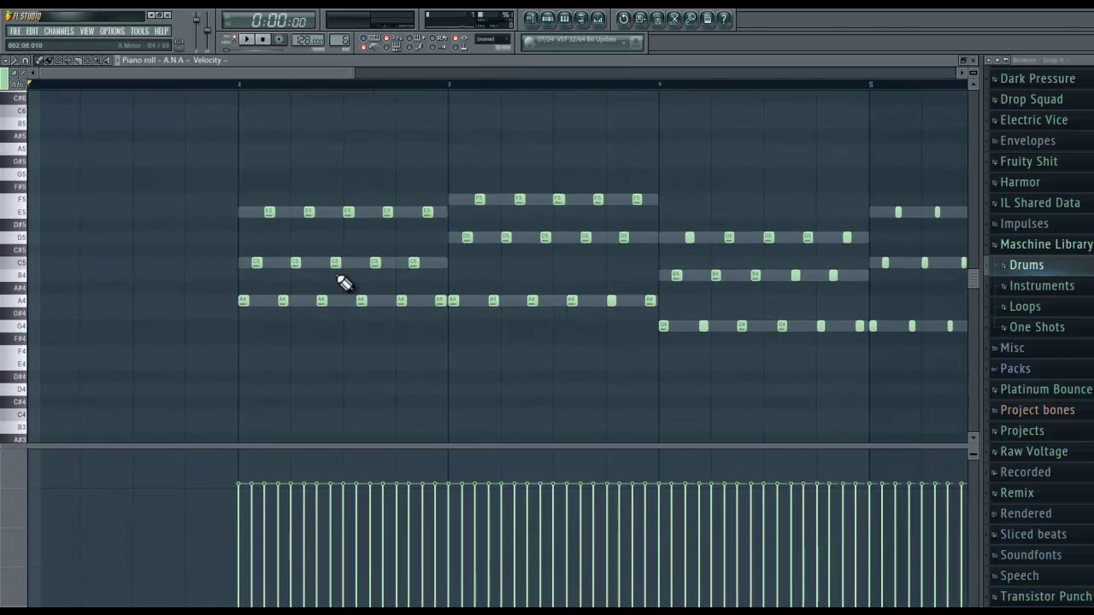
key("ctrl+a")
left_click_drag(242, 301, 9, 301)
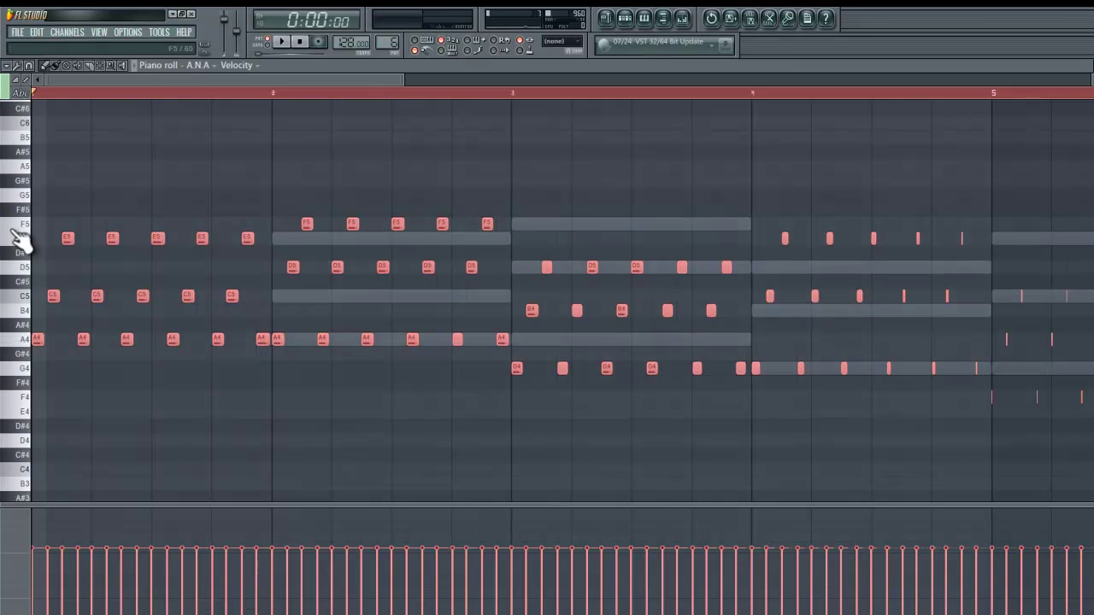
Return to the playlist and minimize FL Studio to show the desktop
left_click(606, 19)
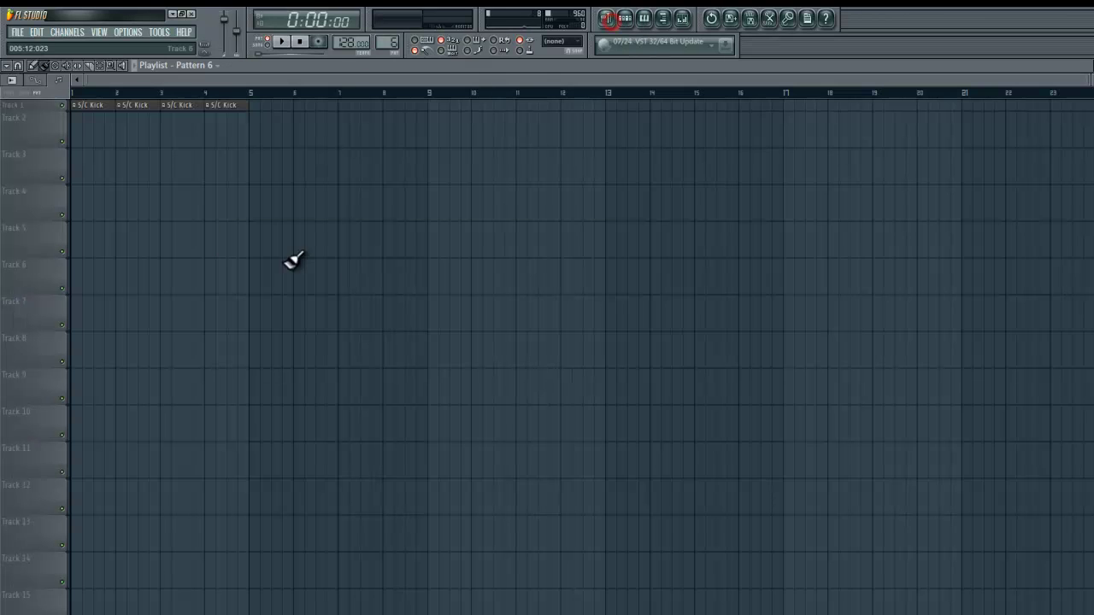
left_click_drag(223, 253, 676, 261)
key("ctrl+z")
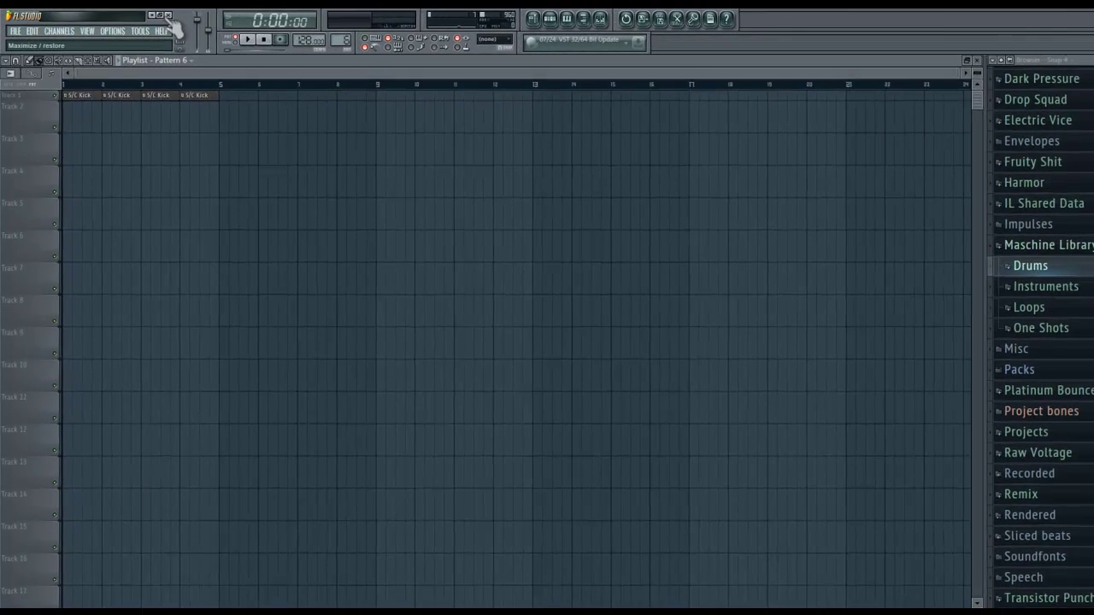
left_click(1089, 610)
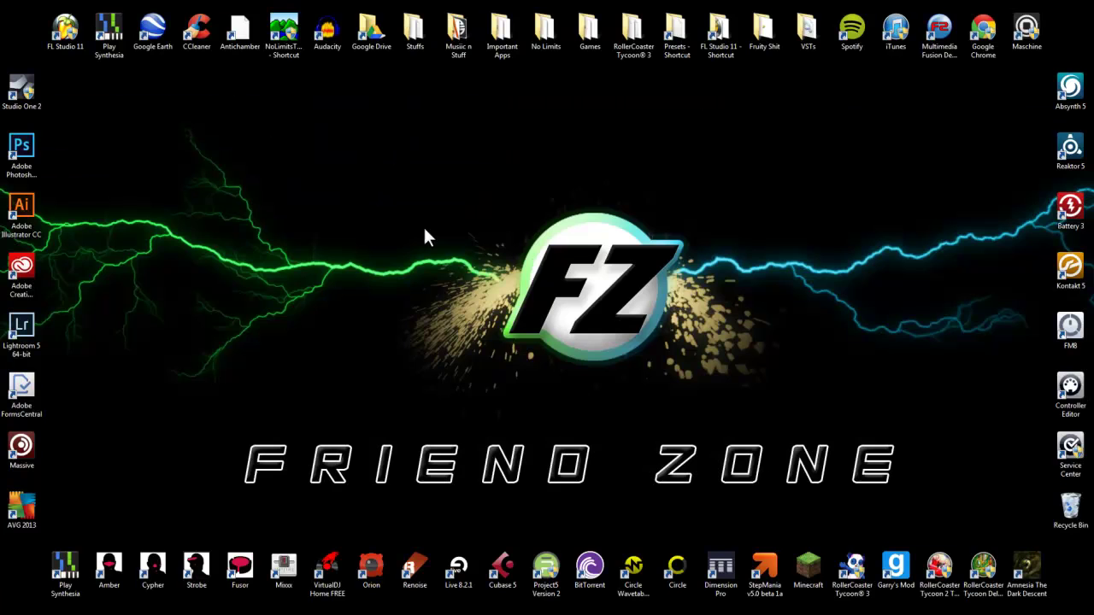